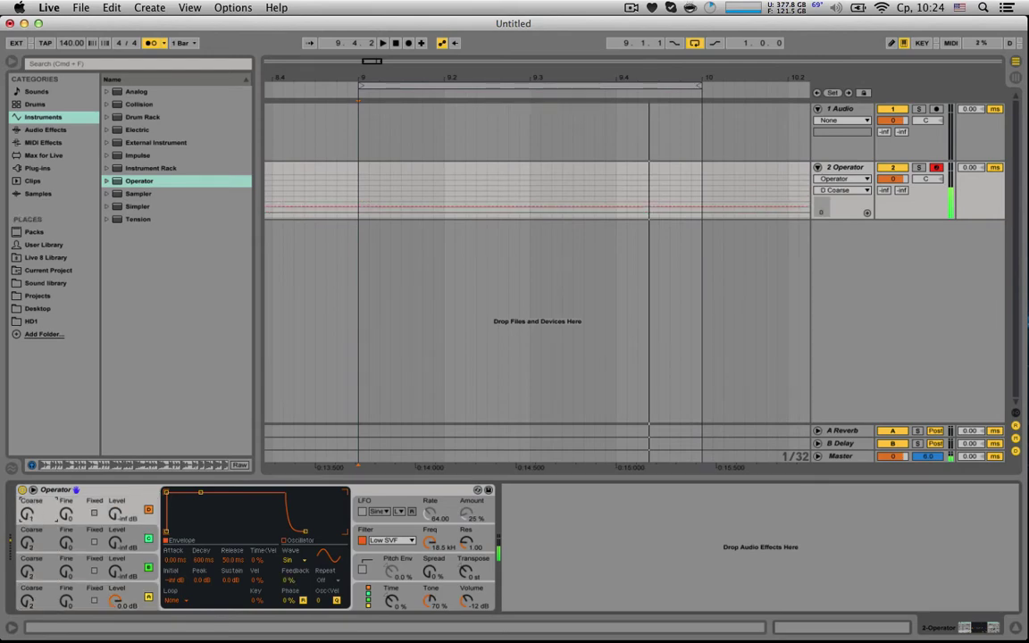
- Set oscillator D's coarse tuning to 2 and transpose the Operator down to -36 st
left_click_drag(28, 515, 28, 507)
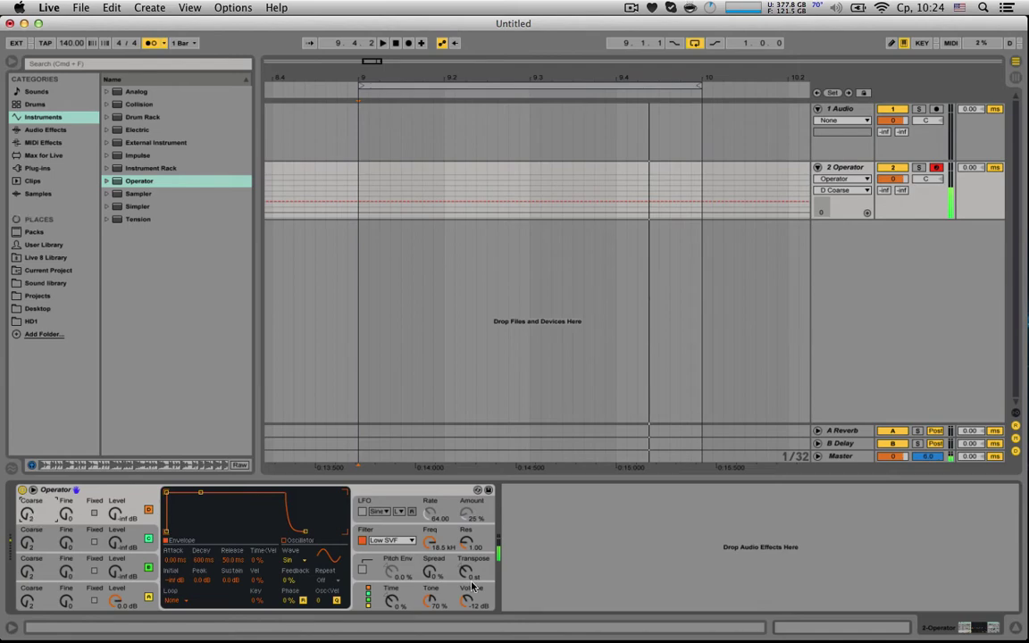
left_click_drag(468, 576, 468, 591)
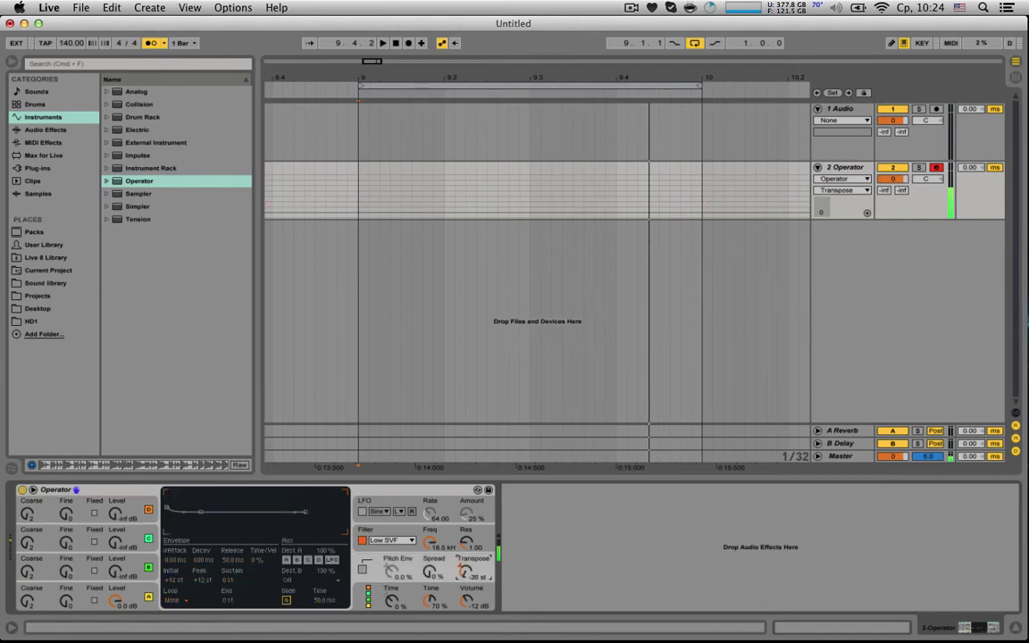
- Turn off oscillators B, C and D and change Operator's oscillator routing to a branching algorithm
left_click(148, 509)
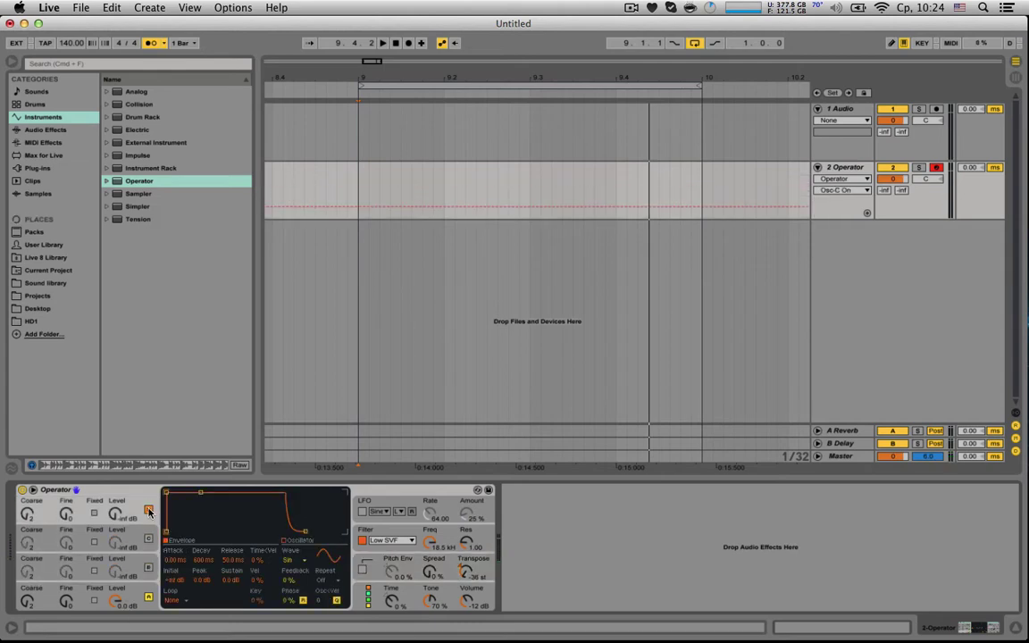
left_click(372, 600)
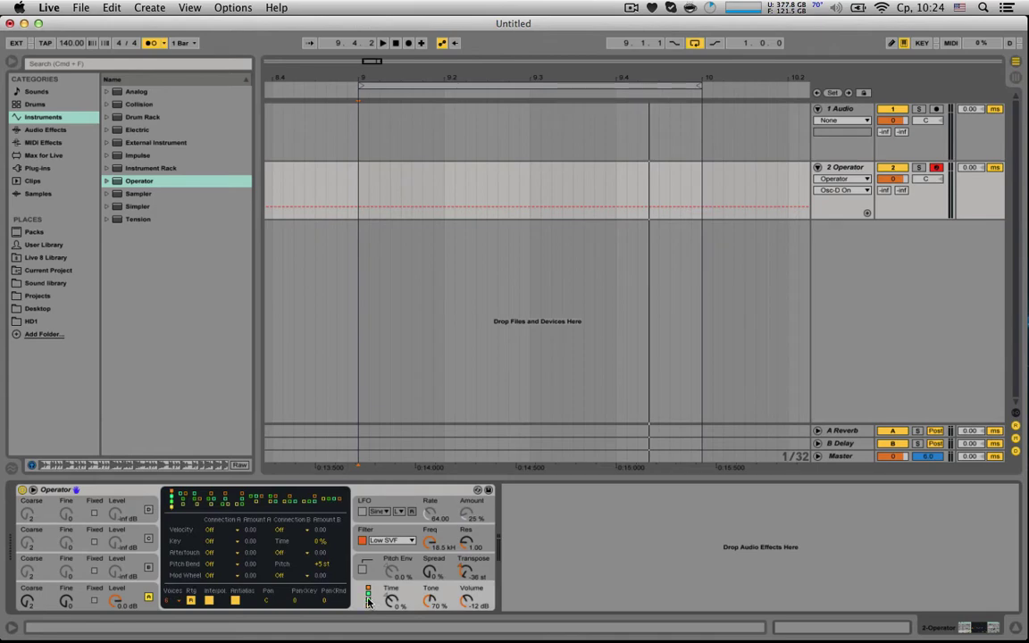
- Turn on oscillator D, raise its level to 0.0 dB and set its waveform to Tri
left_click(148, 509)
left_click_drag(124, 514, 124, 482)
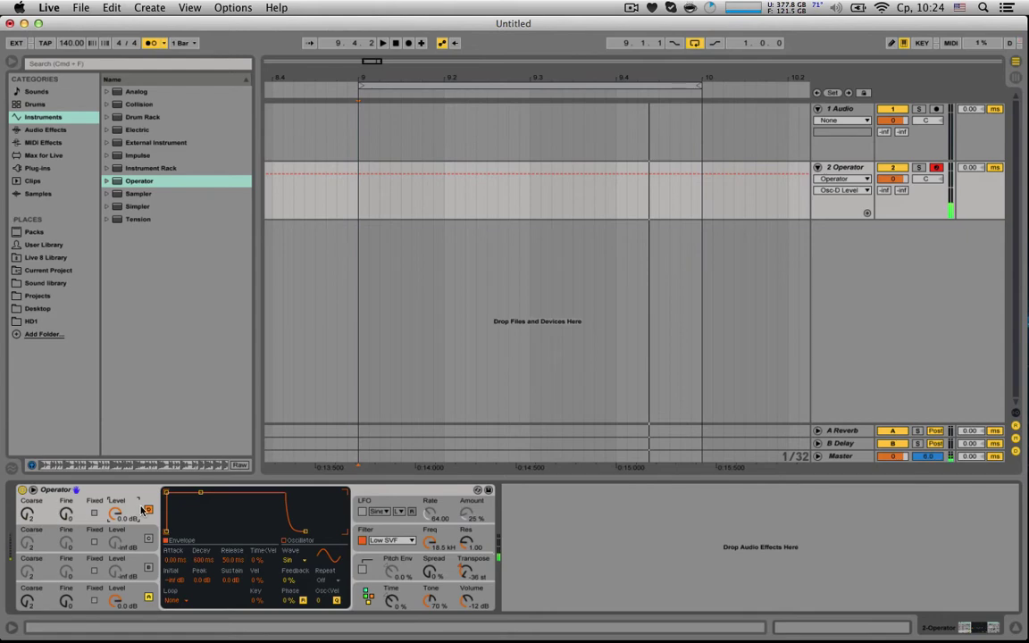
mouse_move(119, 517)
left_mouse_down()
mouse_move(120, 589)
mouse_move(119, 509)
left_mouse_up()
left_click(295, 560)
left_click(299, 520)
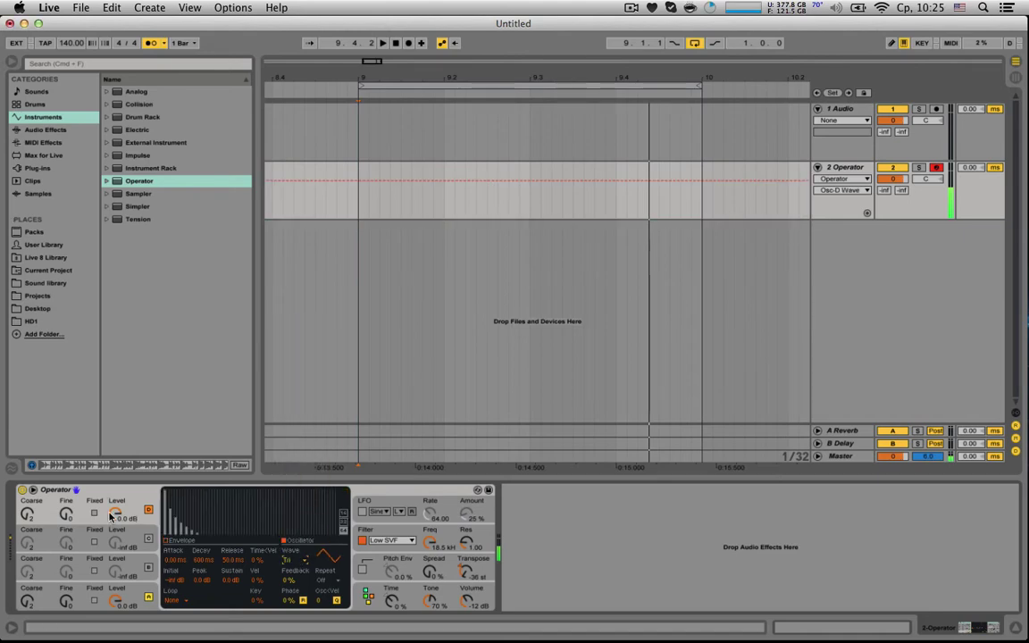
left_click(113, 515)
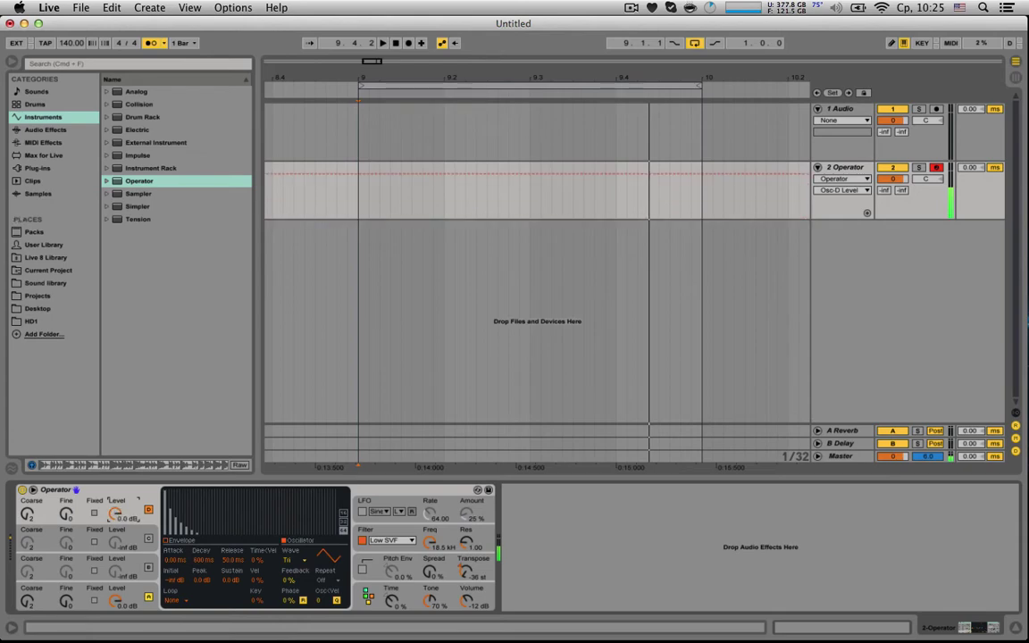
- Turn on oscillator B and sweep its output level to hear its effect
left_click(149, 569)
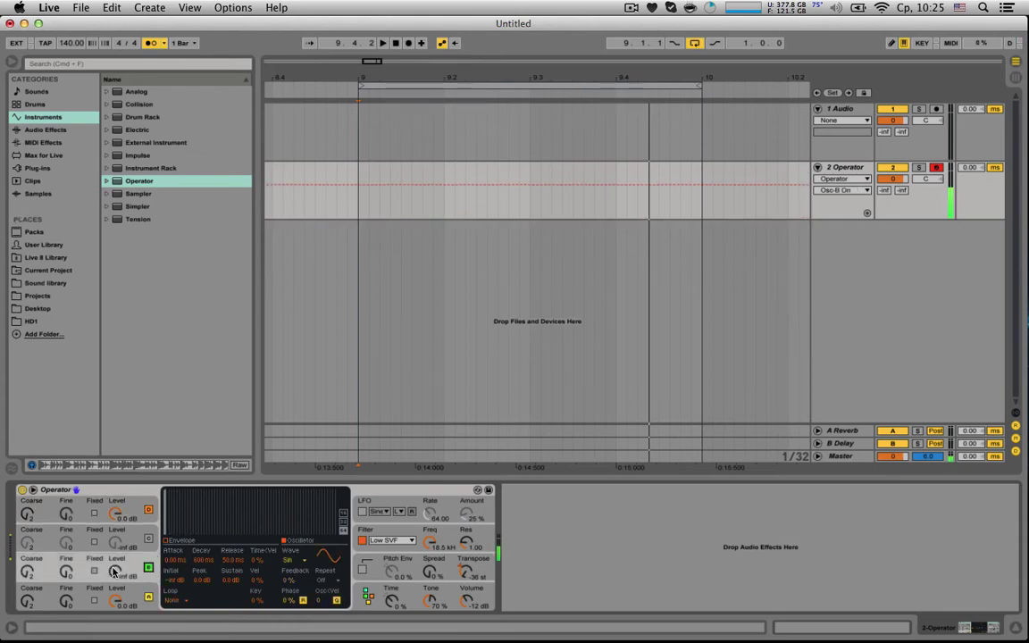
left_click(113, 571)
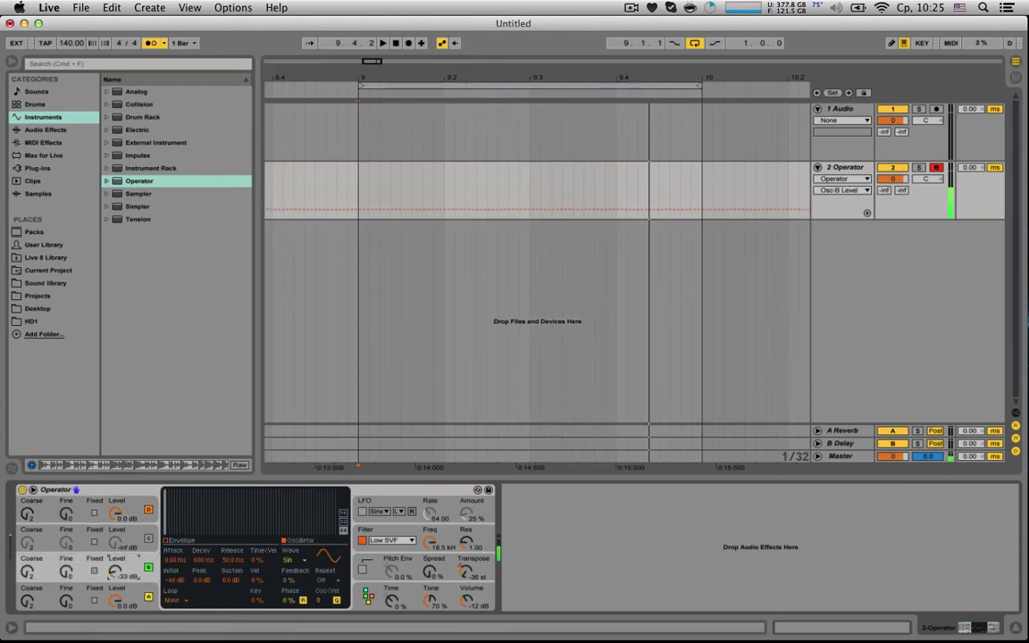
- Group the Operator into an Instrument Rack and show the rack's macro controls
left_click(140, 491)
key("super+g")
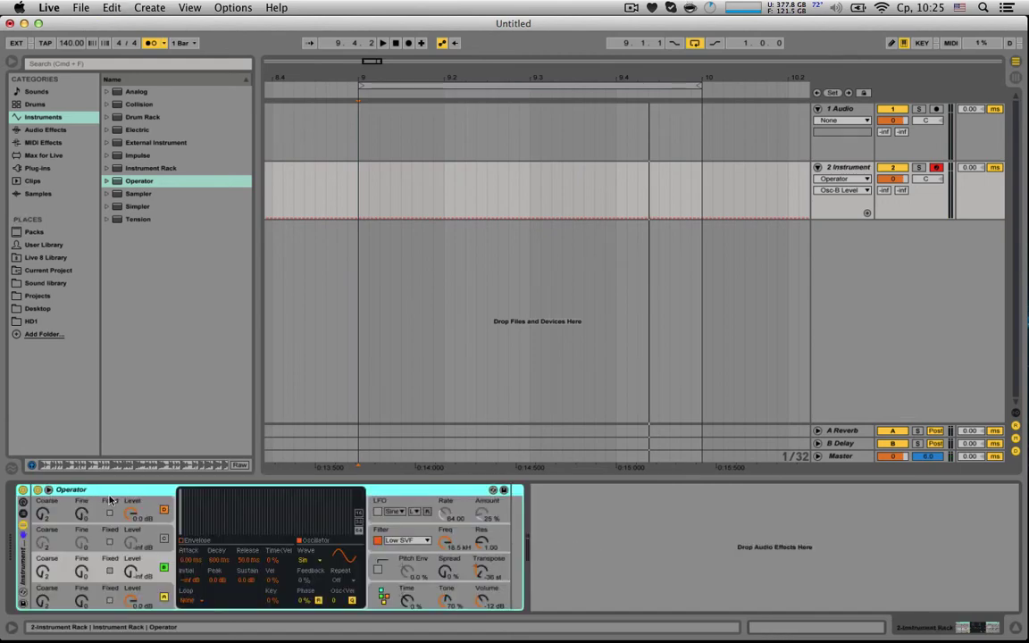
left_click(24, 506)
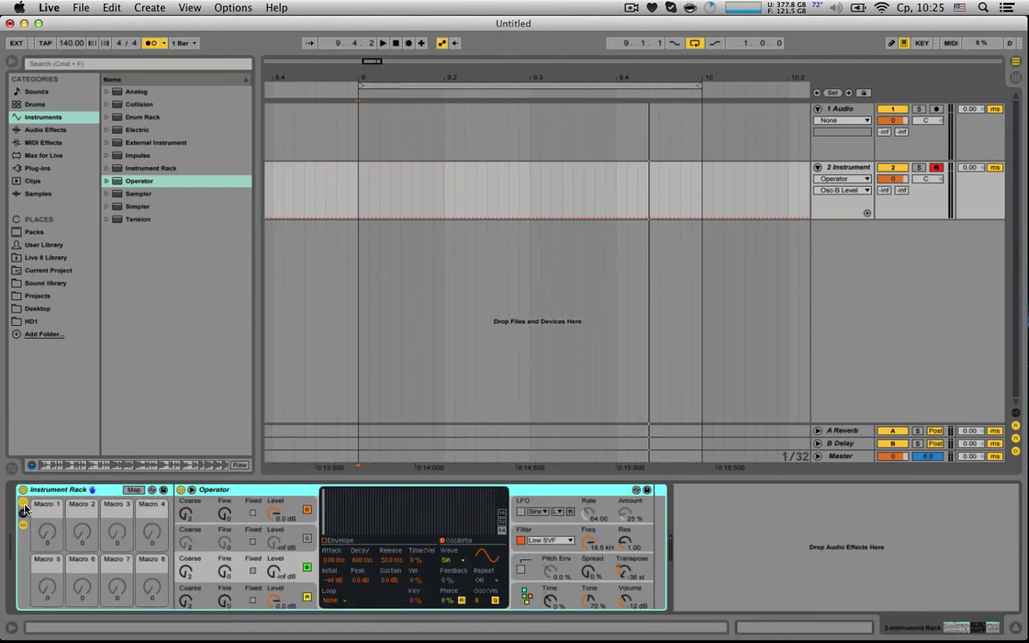
- Map oscillator D's output level to Macro 1 and test the macro
right_click(266, 515)
left_click(309, 429)
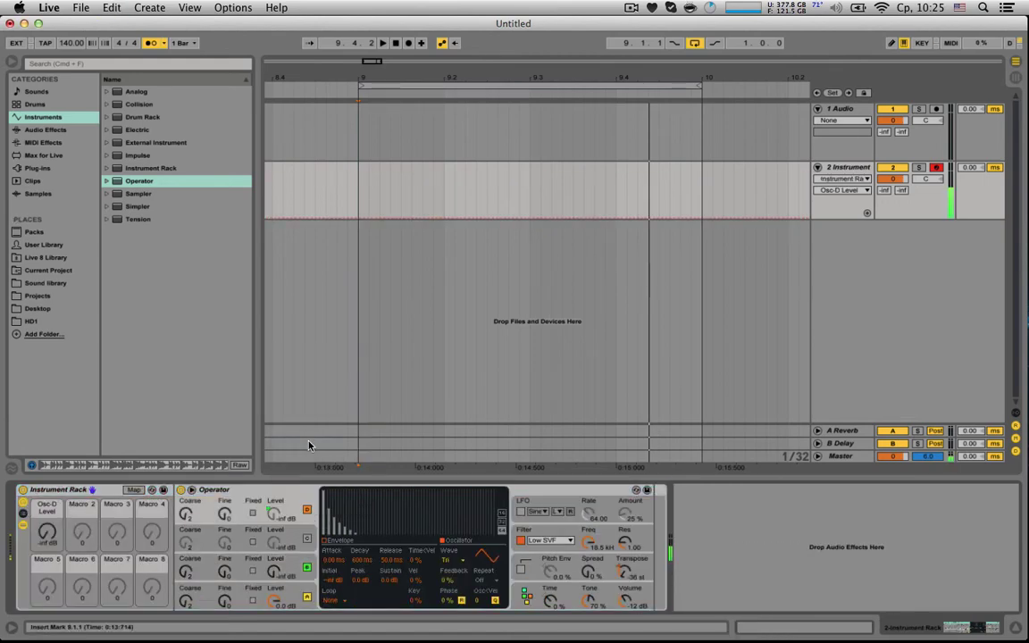
mouse_move(47, 533)
left_mouse_down()
mouse_move(47, 500)
mouse_move(47, 532)
left_mouse_up()
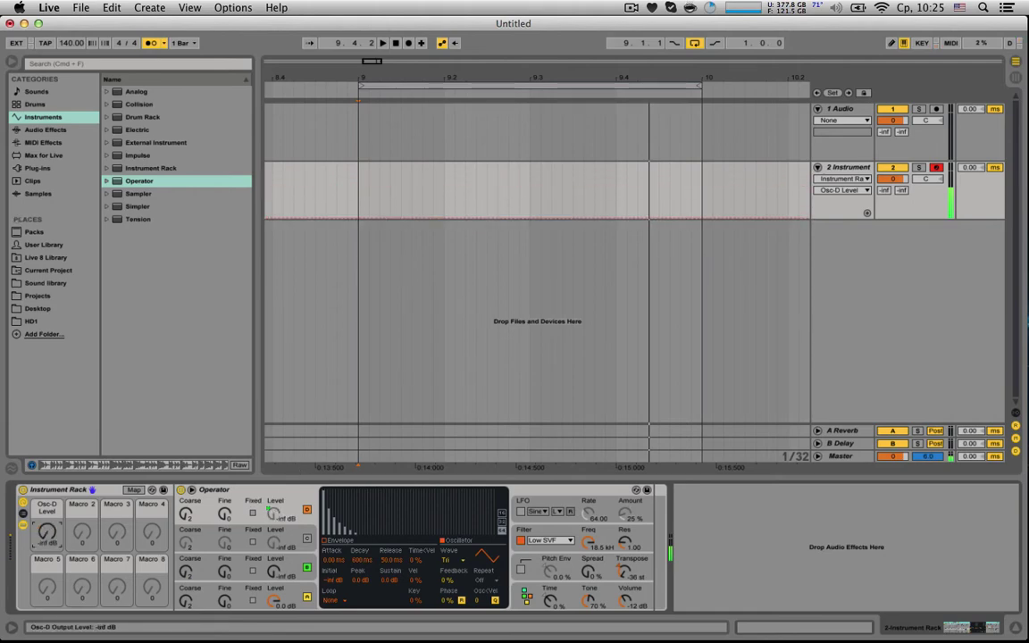
- Try different coarse tunings on oscillator D, such as 24, 4 and 2, while sweeping the Osc-D Level macro
left_click_drag(187, 515, 188, 500)
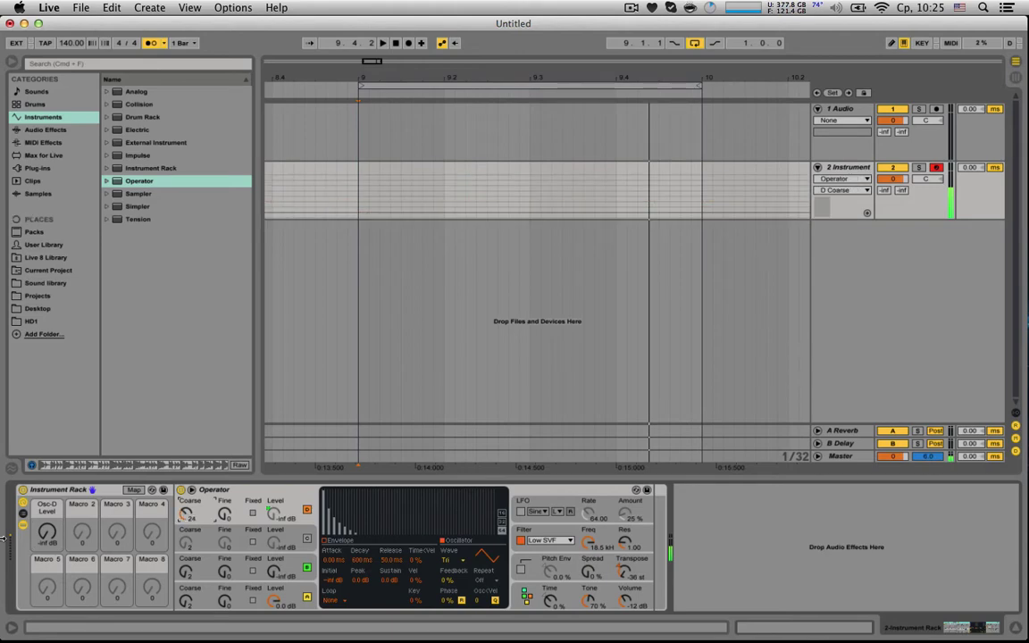
mouse_move(46, 532)
left_mouse_down()
mouse_move(47, 500)
mouse_move(48, 564)
mouse_move(48, 548)
left_mouse_up()
left_click(183, 517)
left_click_drag(45, 536, 45, 579)
left_click_drag(187, 517, 187, 557)
left_click(54, 533)
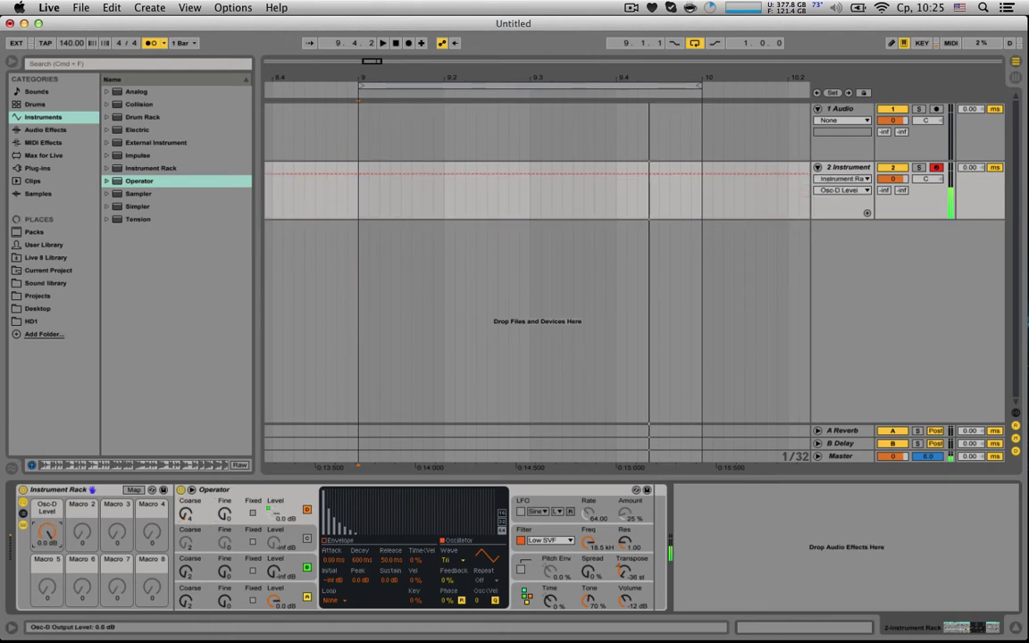
left_click_drag(54, 533, 53, 447)
left_click(186, 514)
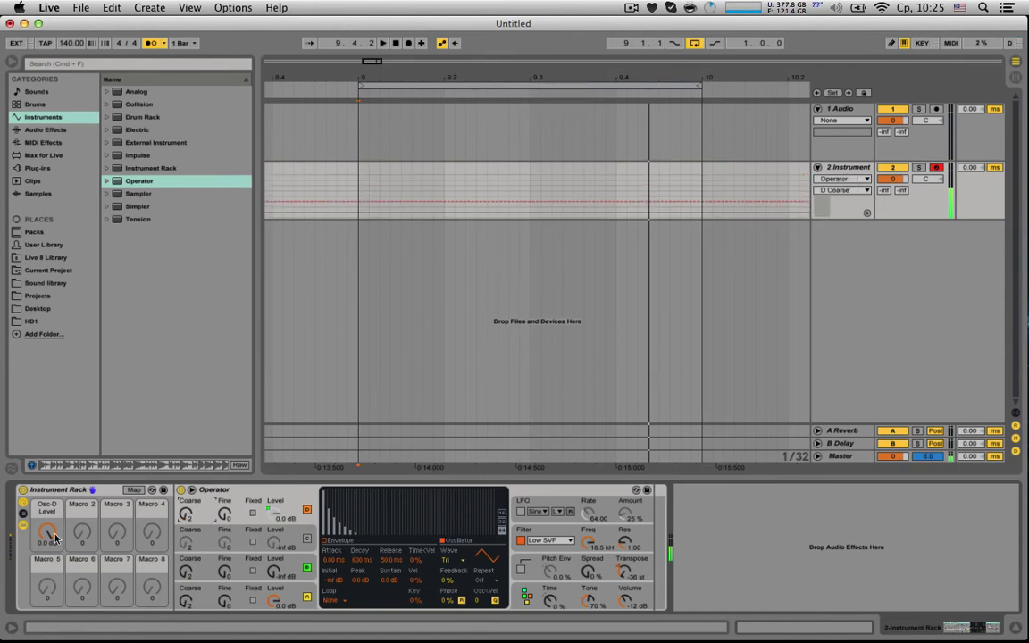
mouse_move(54, 537)
left_mouse_down()
mouse_move(53, 585)
mouse_move(53, 540)
left_mouse_up()
- Reset oscillator B's output level, map it to Macro 1 as well and sweep the macro
left_click(279, 575)
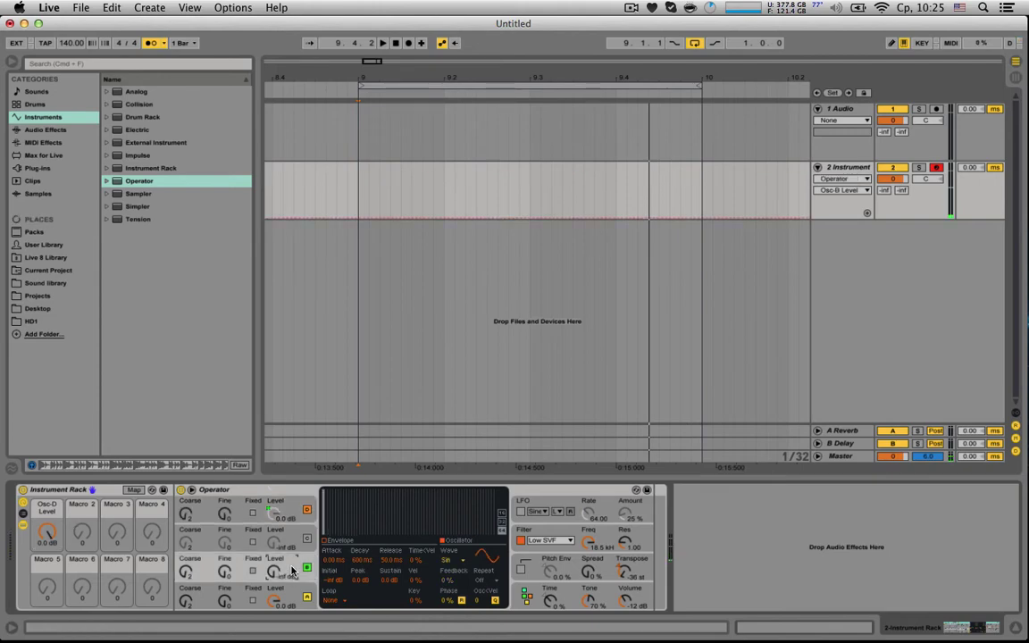
right_click(273, 572)
left_click(343, 490)
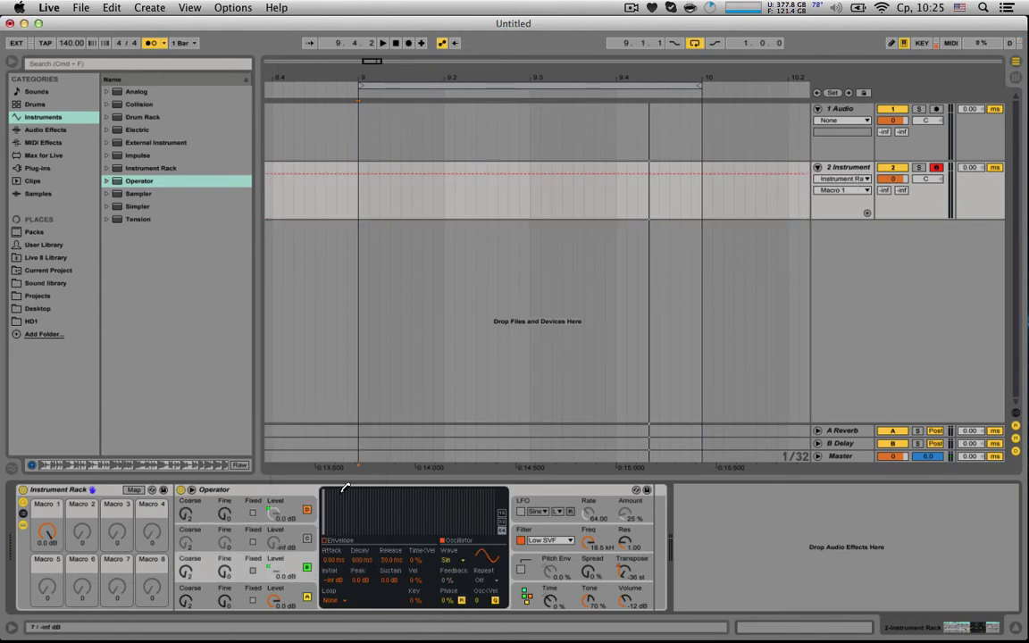
mouse_move(52, 538)
left_mouse_down()
mouse_move(51, 554)
mouse_move(52, 527)
left_mouse_up()
- Set oscillator B's coarse tuning to 32 and fine tuning to 1000, auditioning the sound with Macro 1
left_click_drag(189, 561, 190, 545)
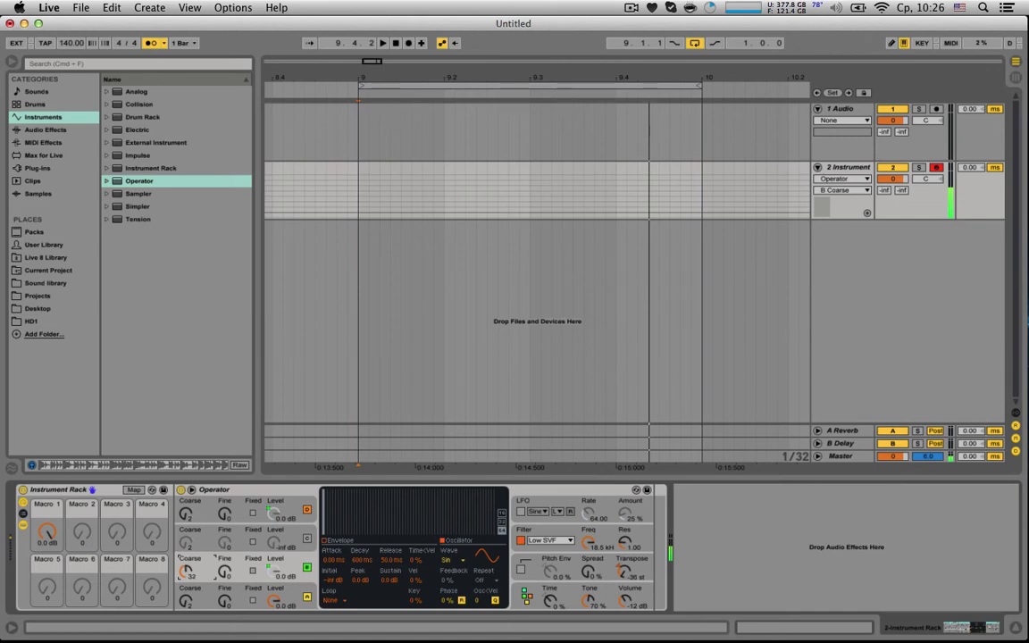
left_click(46, 533)
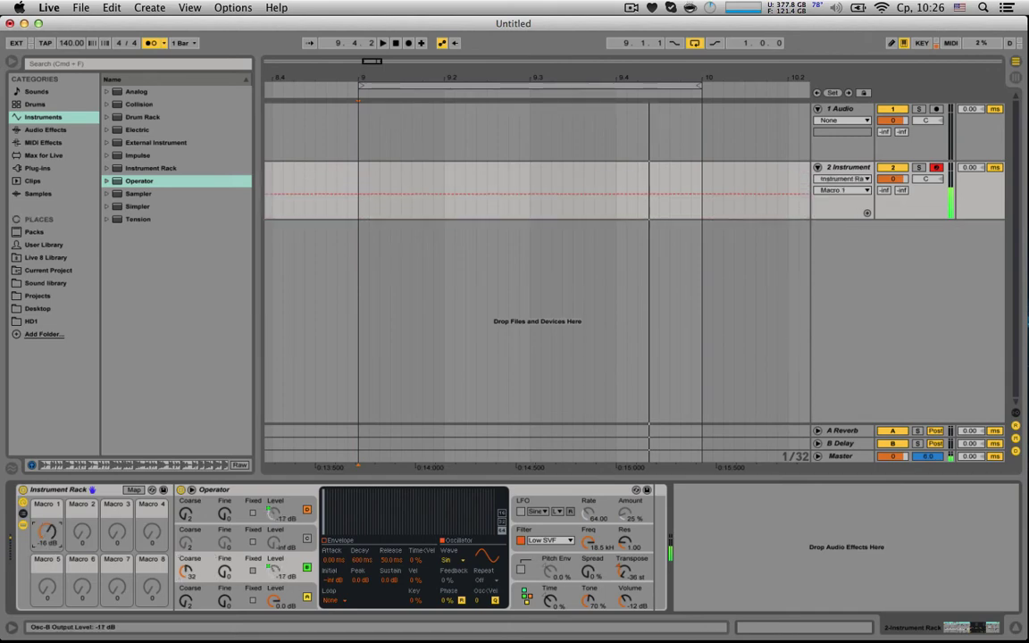
left_click(227, 574)
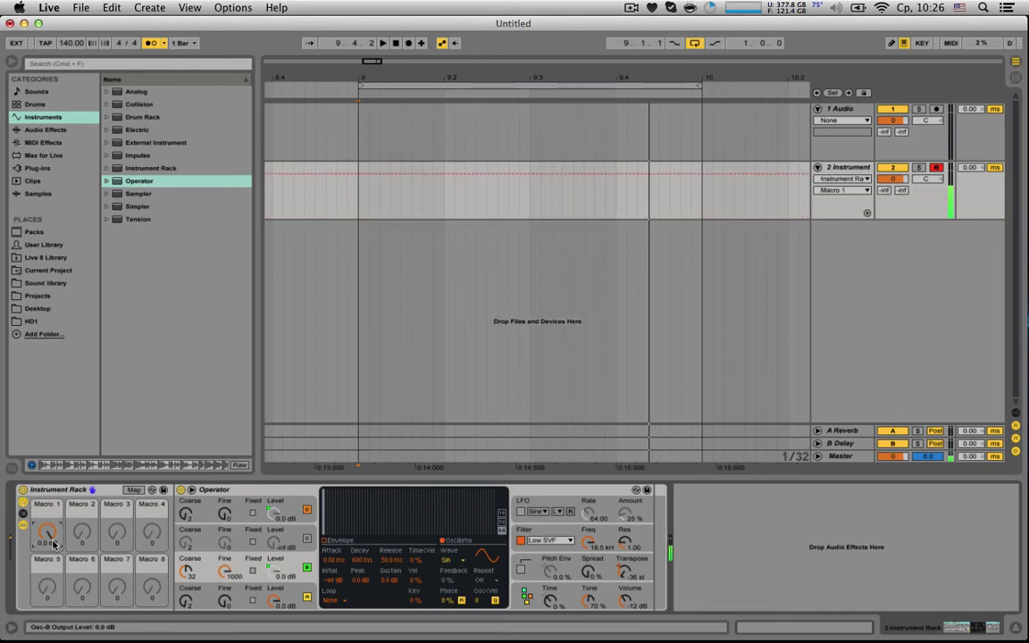
left_click_drag(53, 545, 52, 590)
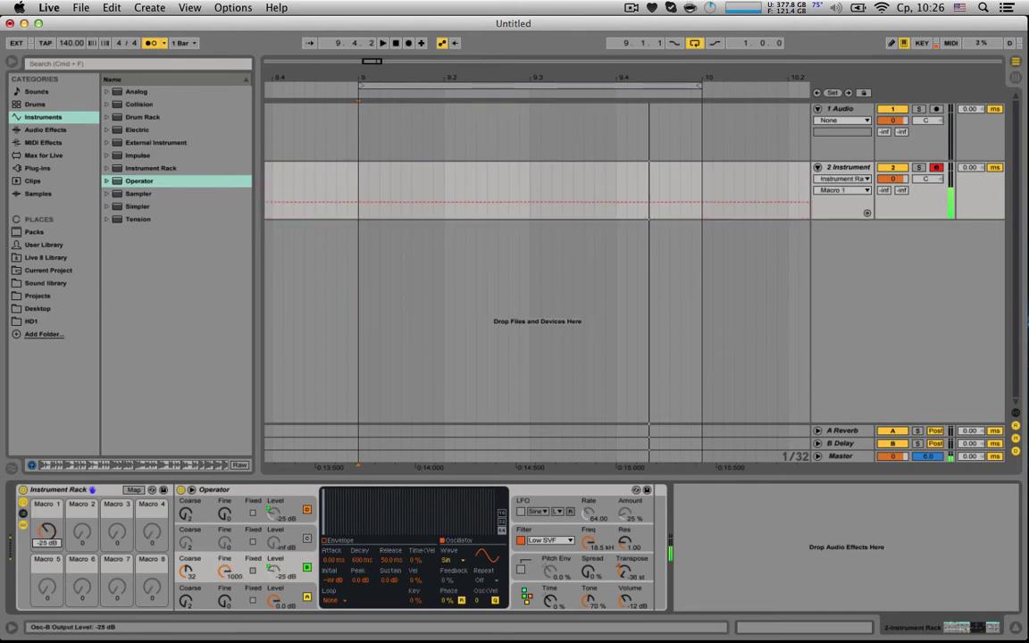
- Limit Macro 1's Osc-B Output Level mapping to a maximum of -8.0 dB
left_click(133, 490)
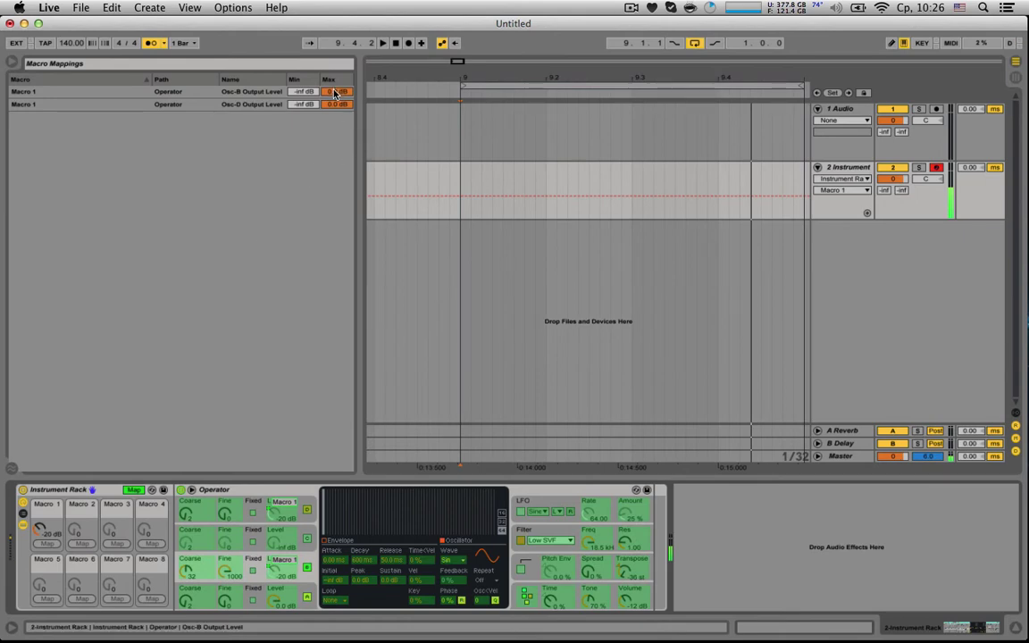
left_click_drag(335, 93, 335, 107)
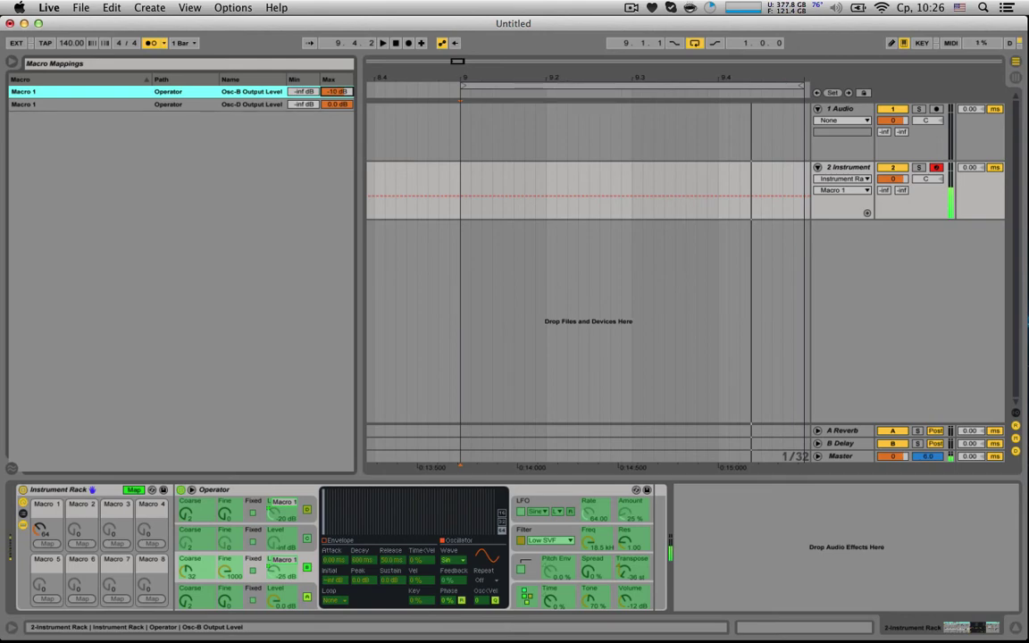
left_click_drag(40, 529, 123, 423)
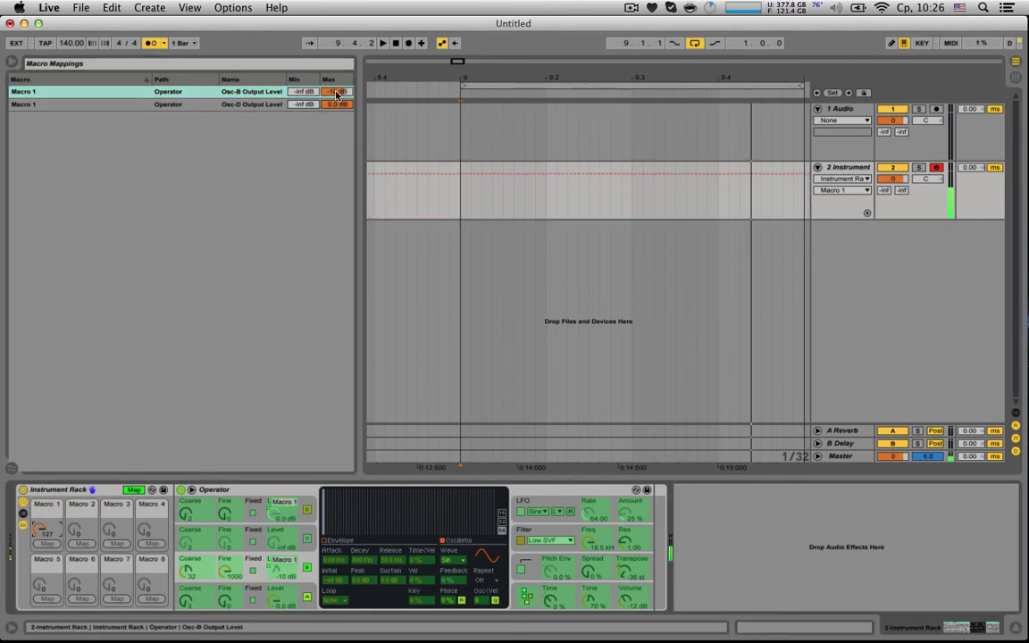
left_click_drag(335, 91, 336, 87)
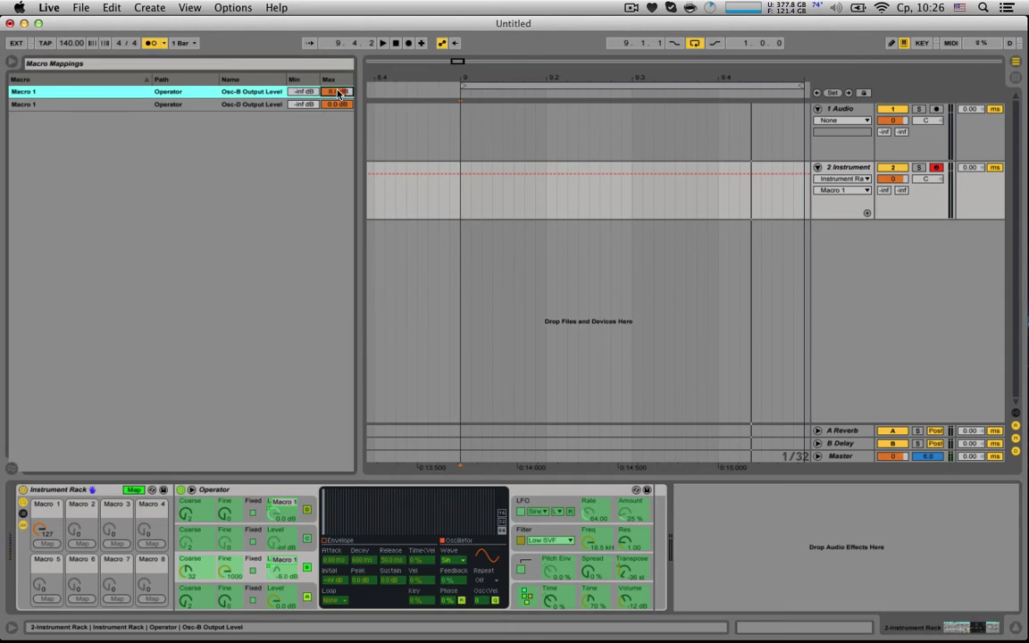
left_click(134, 489)
- Turn on oscillator C, raise its level to 0.0 dB and sweep Macro 1 from 0 to its maximum
left_click_drag(54, 535, 55, 639)
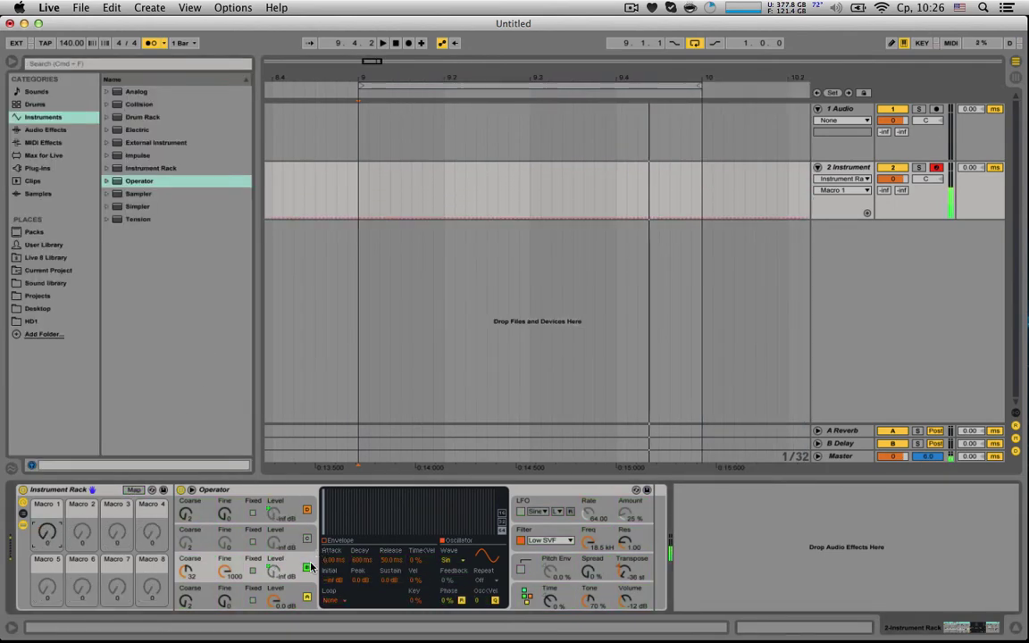
left_click(306, 538)
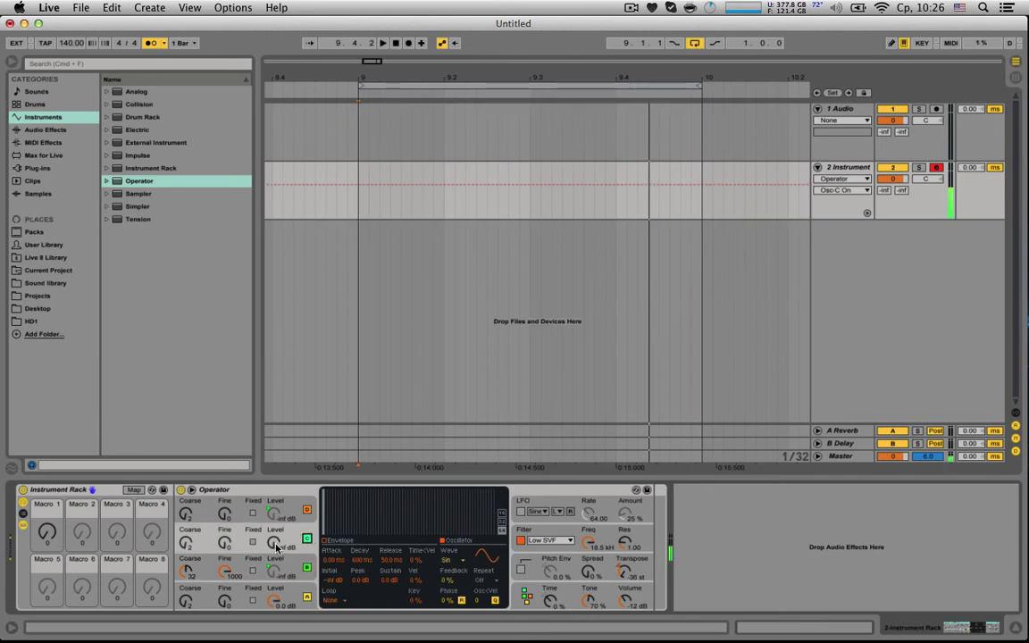
left_click_drag(277, 547, 277, 522)
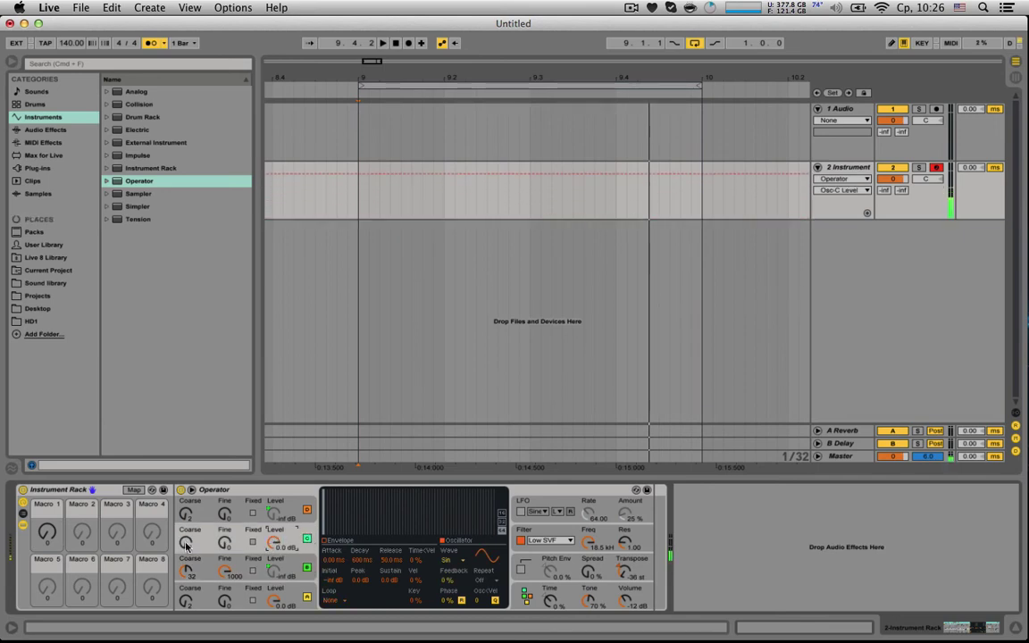
left_click_drag(47, 540, 48, 475)
mouse_move(56, 536)
left_mouse_down()
mouse_move(55, 590)
mouse_move(55, 530)
left_mouse_up()
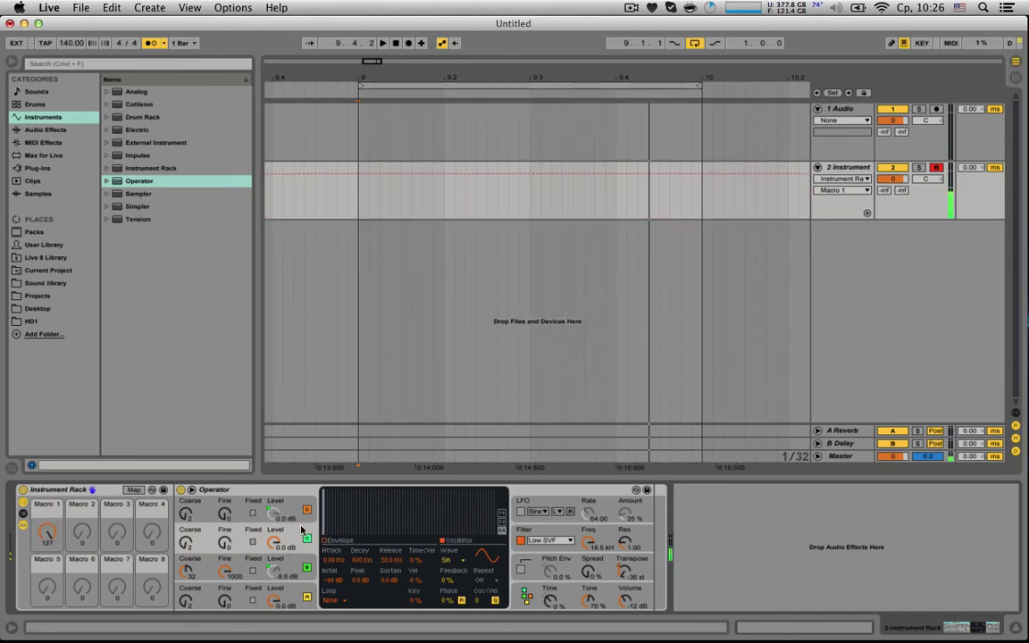
- Show oscillator C's envelope, set its attack to about 0.46 ms and audition the sound with Macro 1
left_click(328, 540)
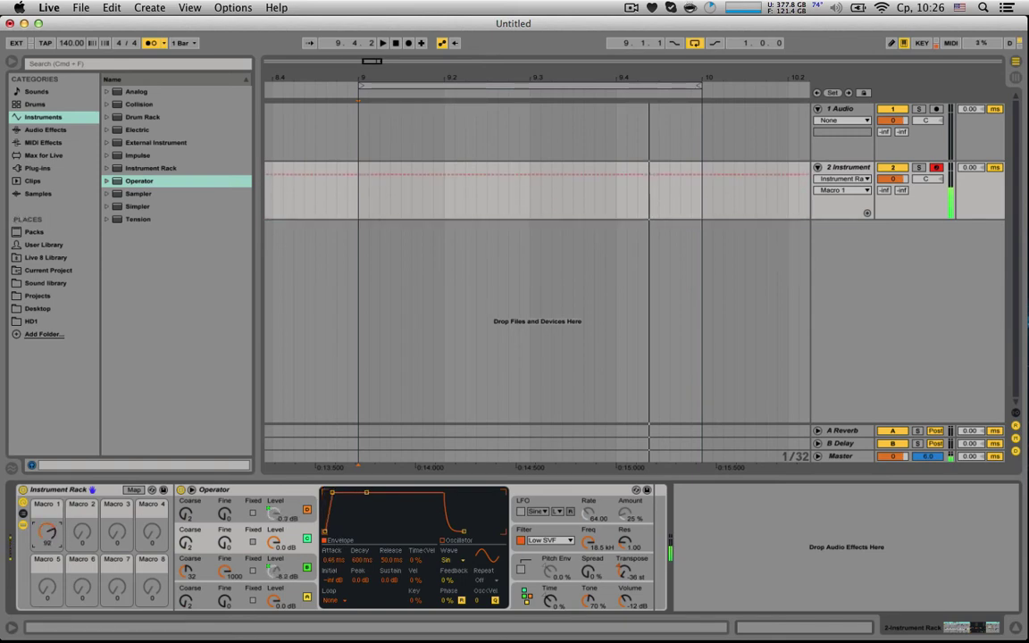
mouse_move(51, 530)
left_mouse_down()
mouse_move(51, 625)
mouse_move(51, 530)
mouse_move(60, 538)
left_mouse_up()
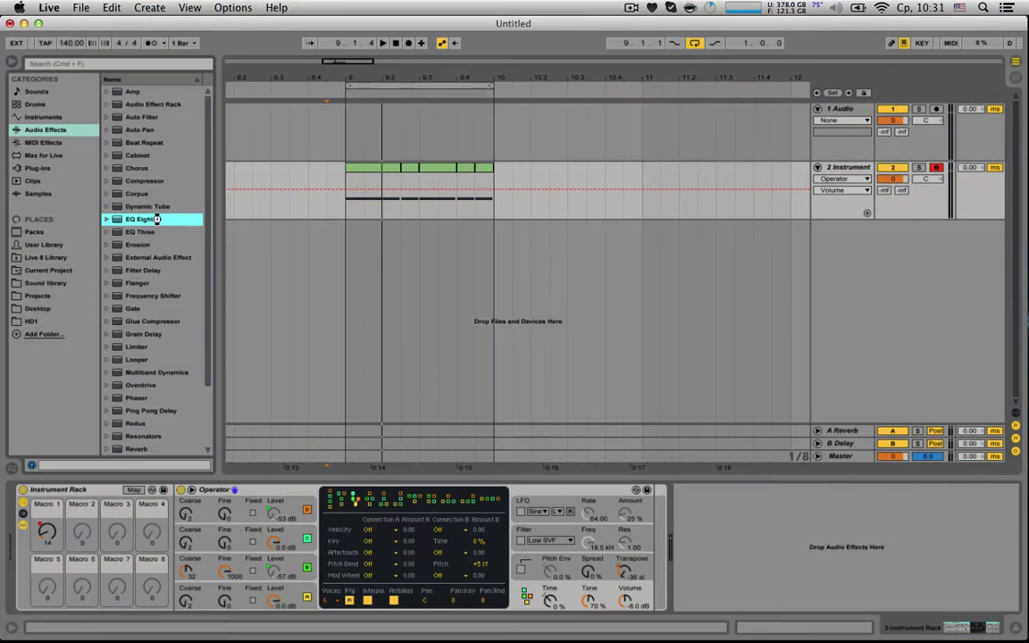
- Add an EQ Eight after the Instrument Rack and set its band 3 to a notch filter during playback
double_click(157, 219)
key("space")
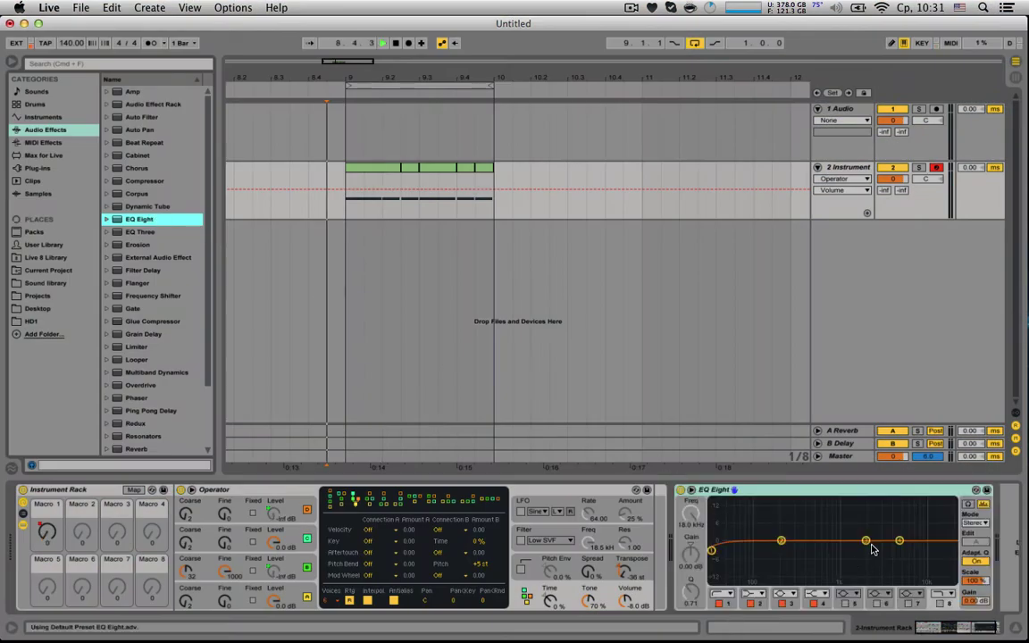
left_click(866, 490)
left_click(780, 593)
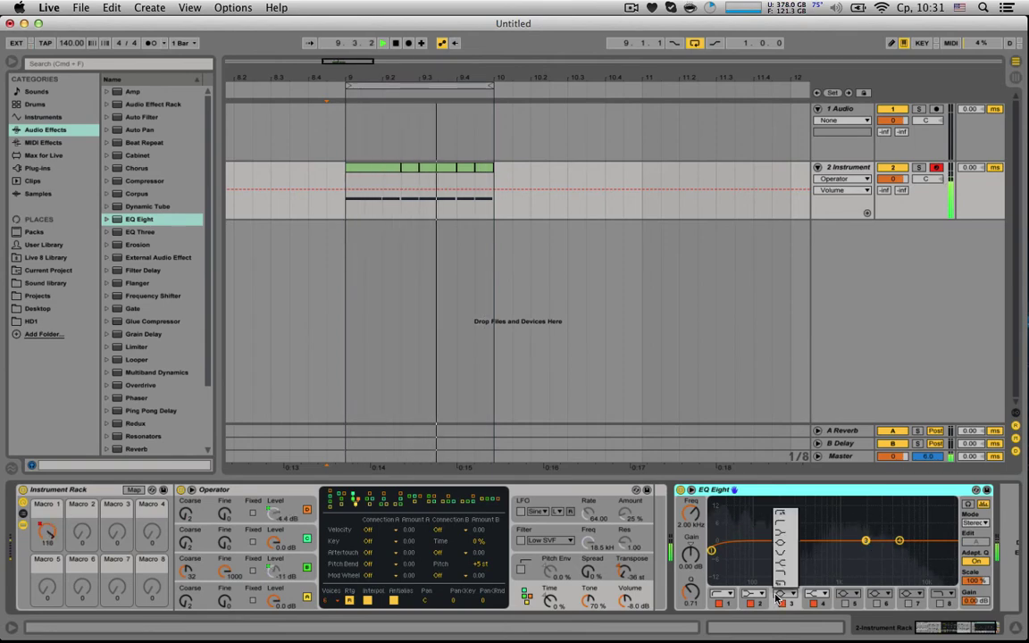
left_click(785, 559)
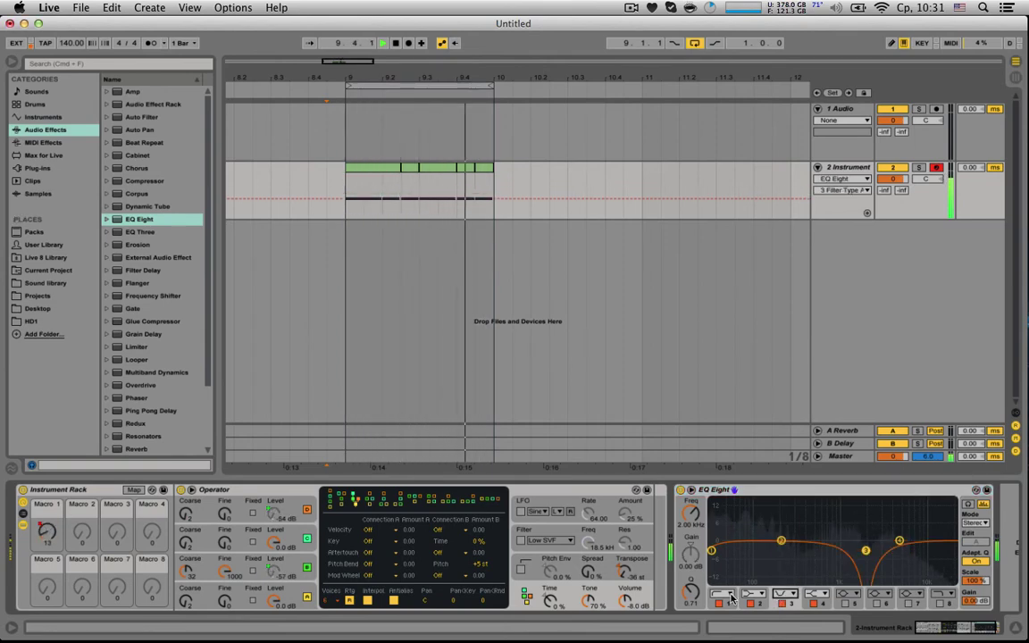
- Narrow EQ Eight's band 3 to a Q of 2.49, switch it to a bell filter and boost its gain to 15.0 dB
mouse_move(691, 591)
left_mouse_down()
mouse_move(701, 533)
mouse_move(690, 500)
mouse_move(690, 511)
left_mouse_up()
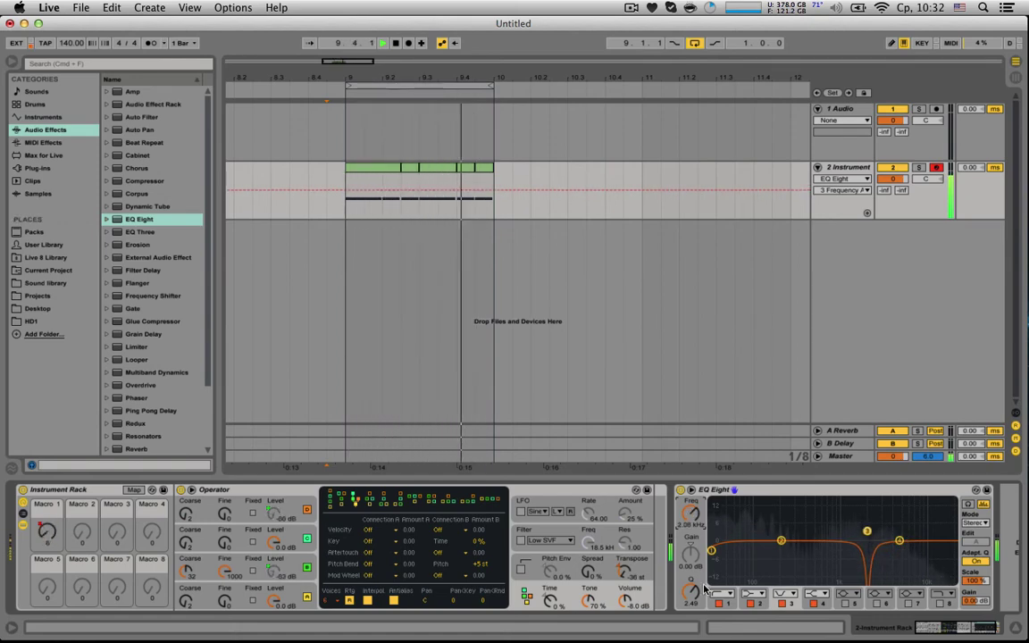
left_click(783, 593)
left_click(784, 551)
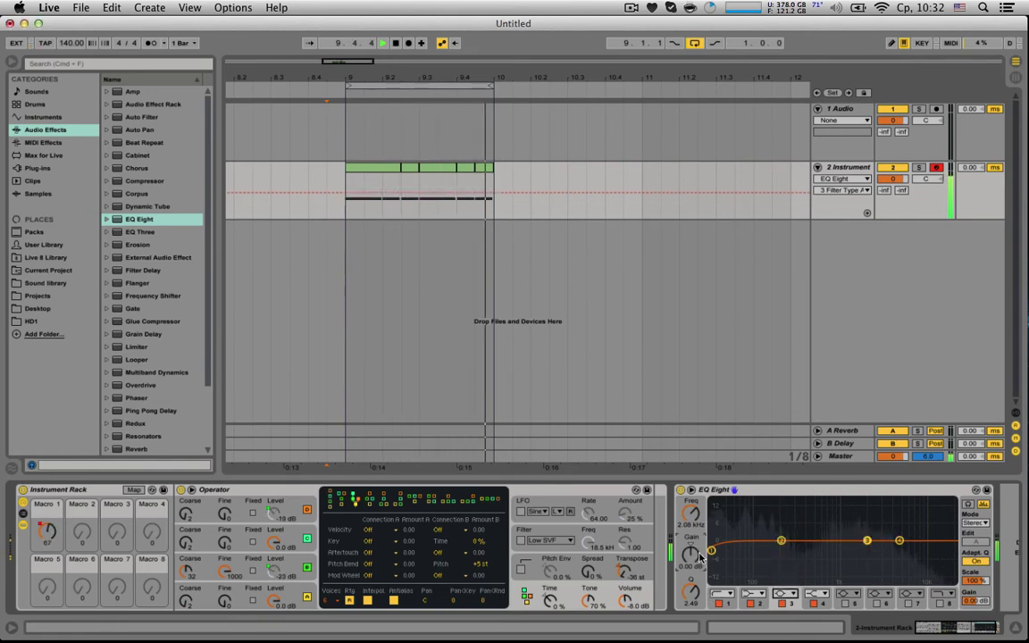
left_click_drag(700, 555, 705, 563)
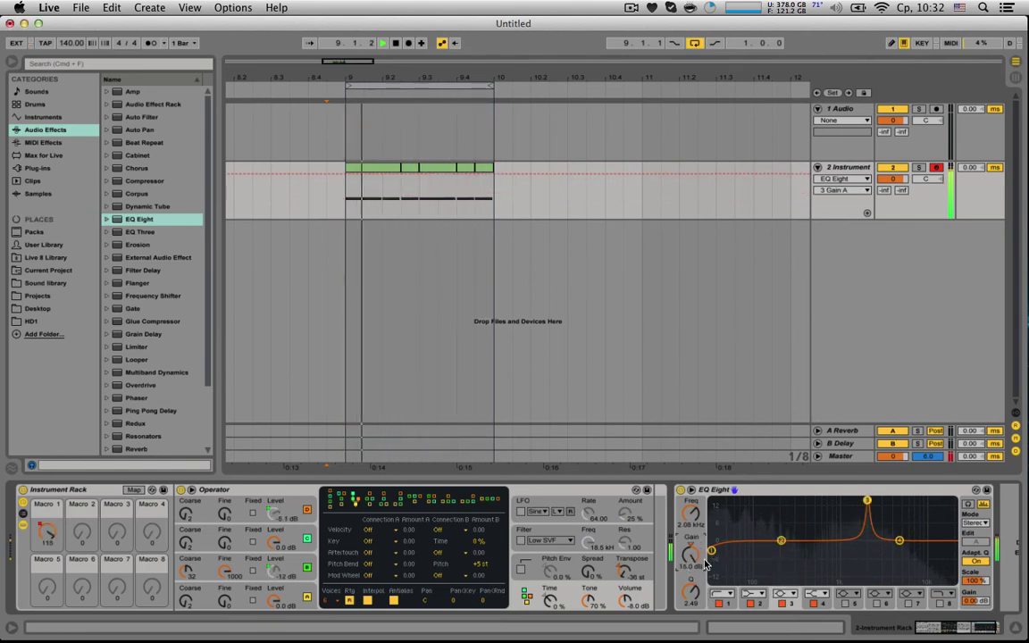
- Cut band 3's gain to -15.0 dB, tune its frequency to about 1.78 kHz and fold the EQ Eight
mouse_move(691, 512)
left_mouse_down()
mouse_move(691, 526)
mouse_move(692, 513)
left_mouse_up()
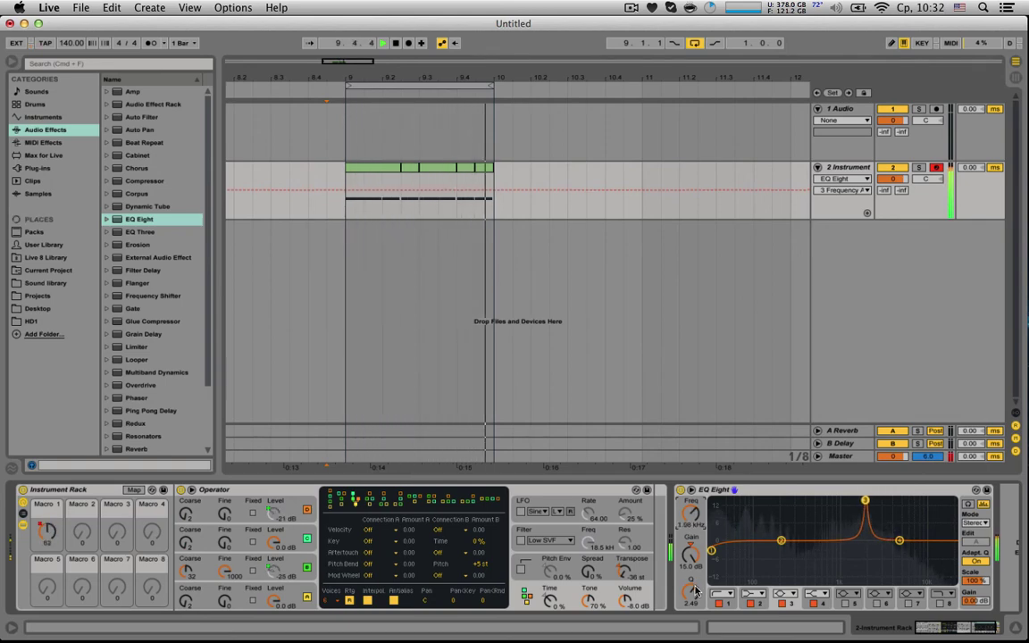
left_click_drag(691, 554, 714, 630)
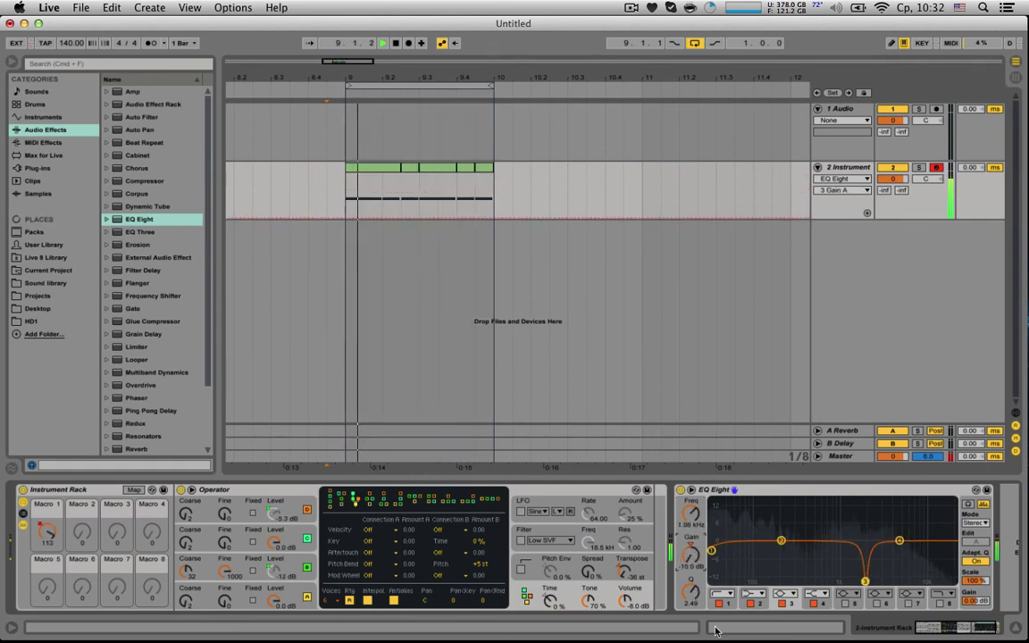
left_click(691, 513)
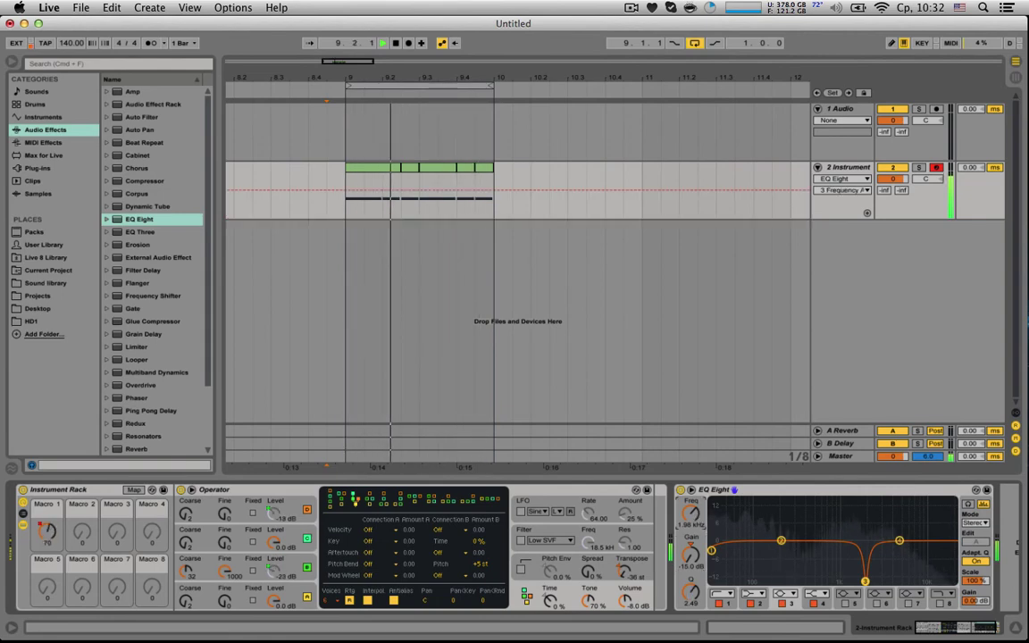
left_click_drag(691, 513, 692, 516)
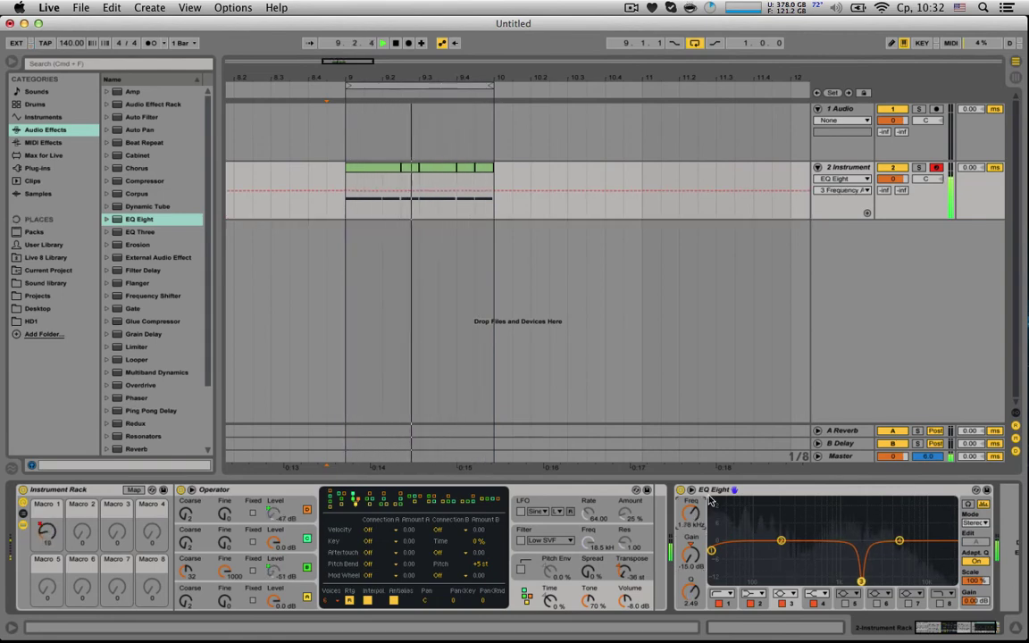
double_click(710, 490)
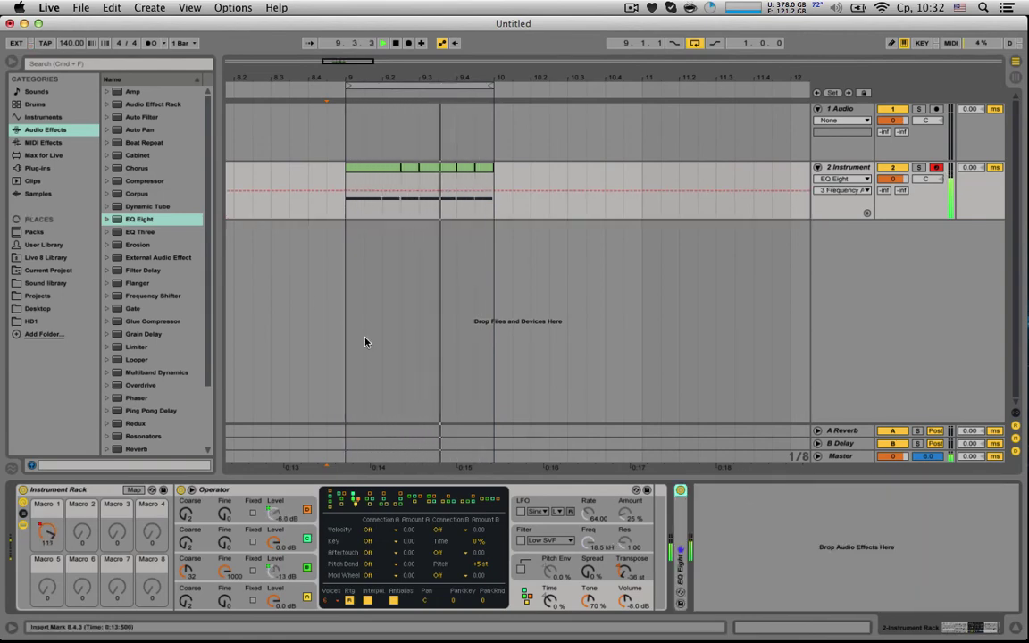
- Add a Multiband Dynamics effect after the EQ Eight
left_click(146, 270)
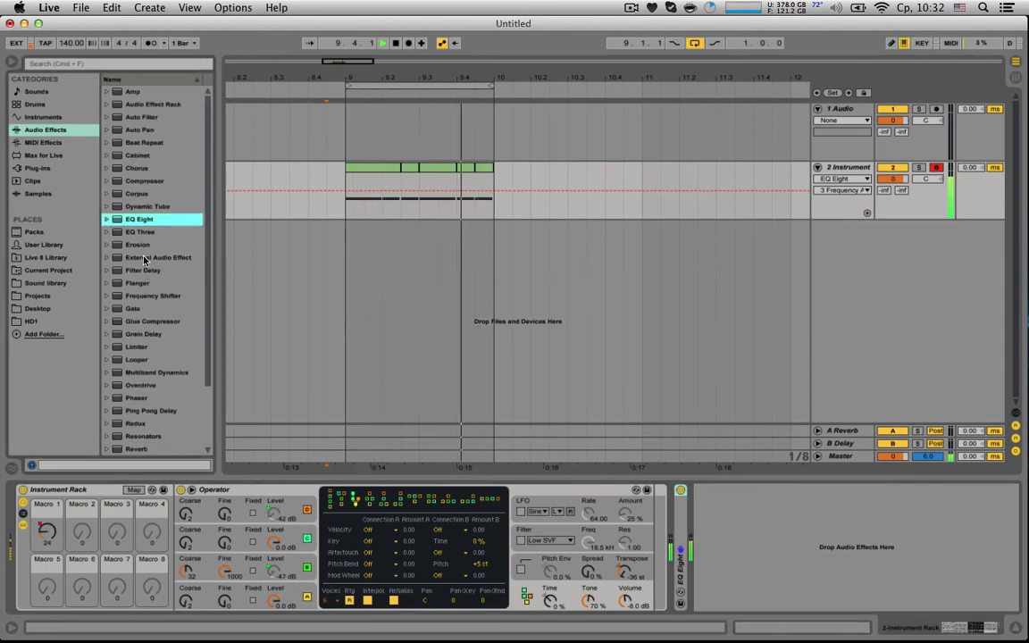
scroll(136, 350, "down", 2)
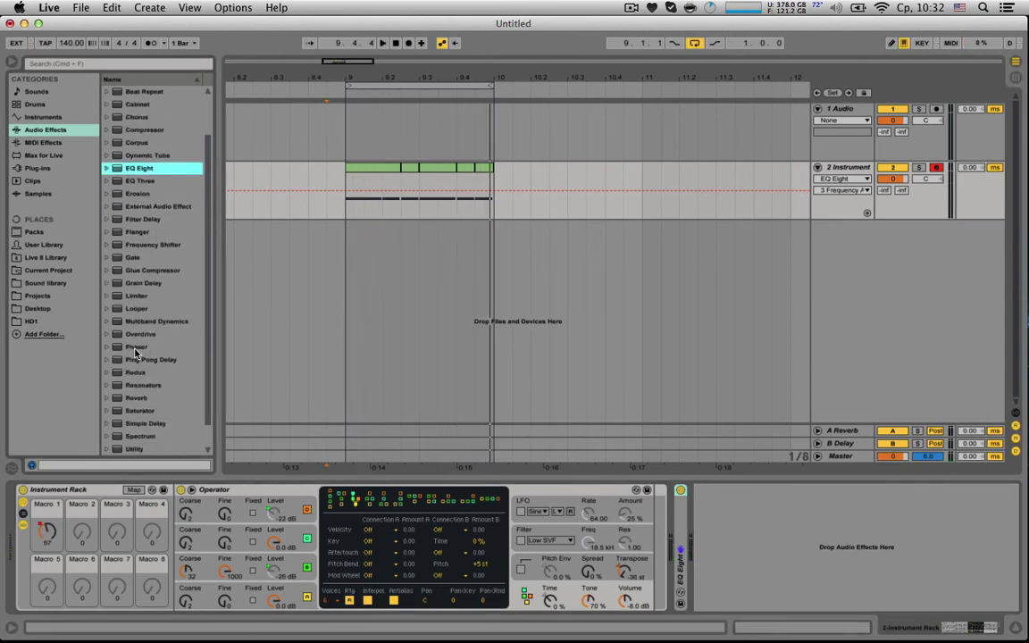
double_click(143, 322)
- Insert an Overdrive between EQ Eight and Multiband Dynamics with Dry/Wet at 0%, and turn Multiband Dynamics off
scroll(146, 335, "down", 1)
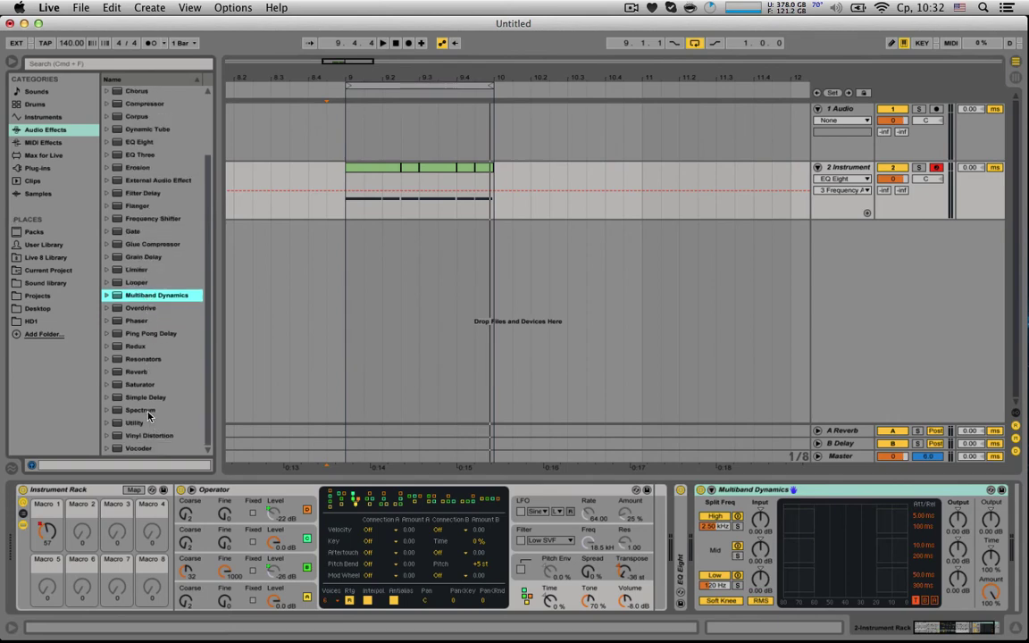
scroll(139, 297, "up", 1)
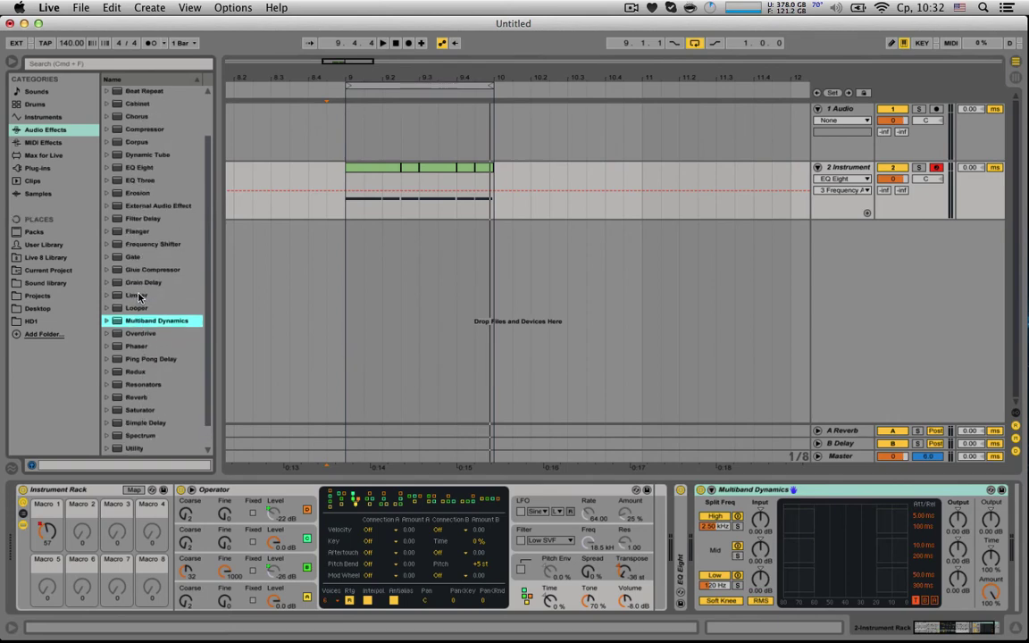
scroll(138, 297, "up", 2)
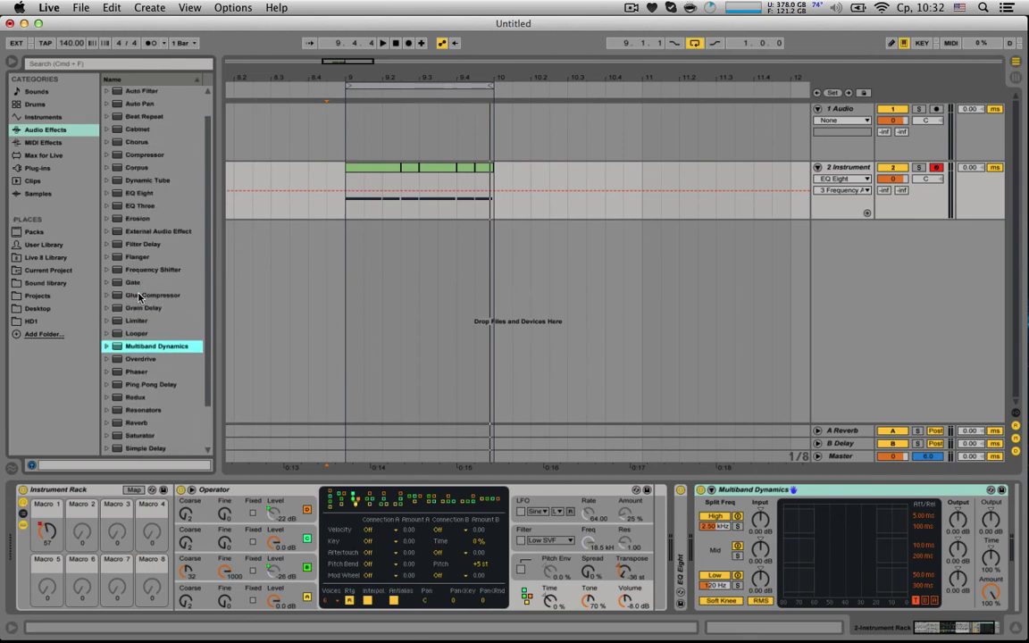
scroll(141, 298, "down", 2)
left_click(156, 337)
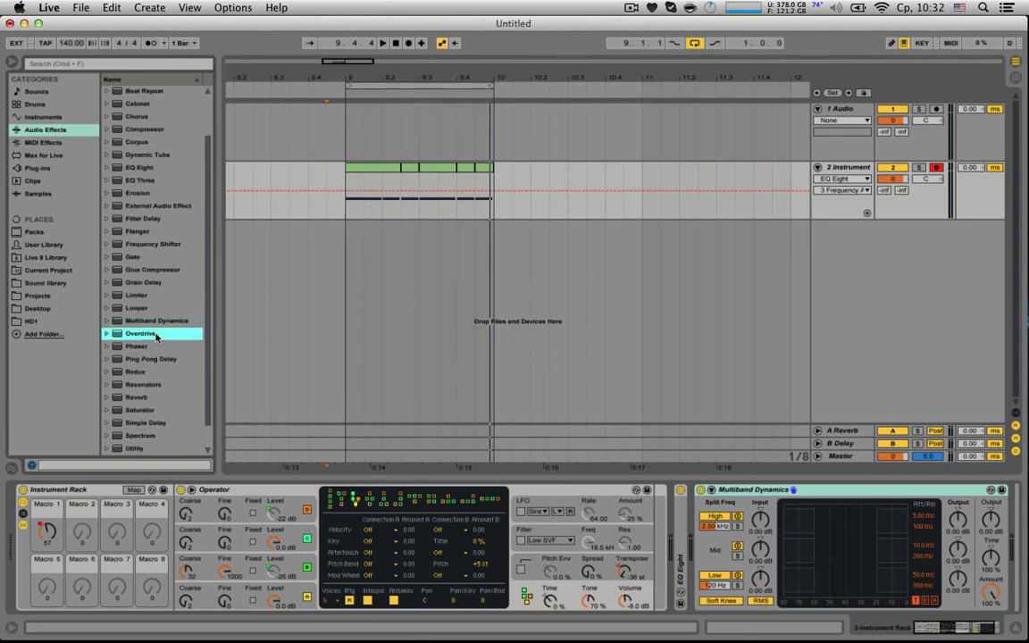
left_click_drag(730, 470, 750, 638)
left_click(783, 490)
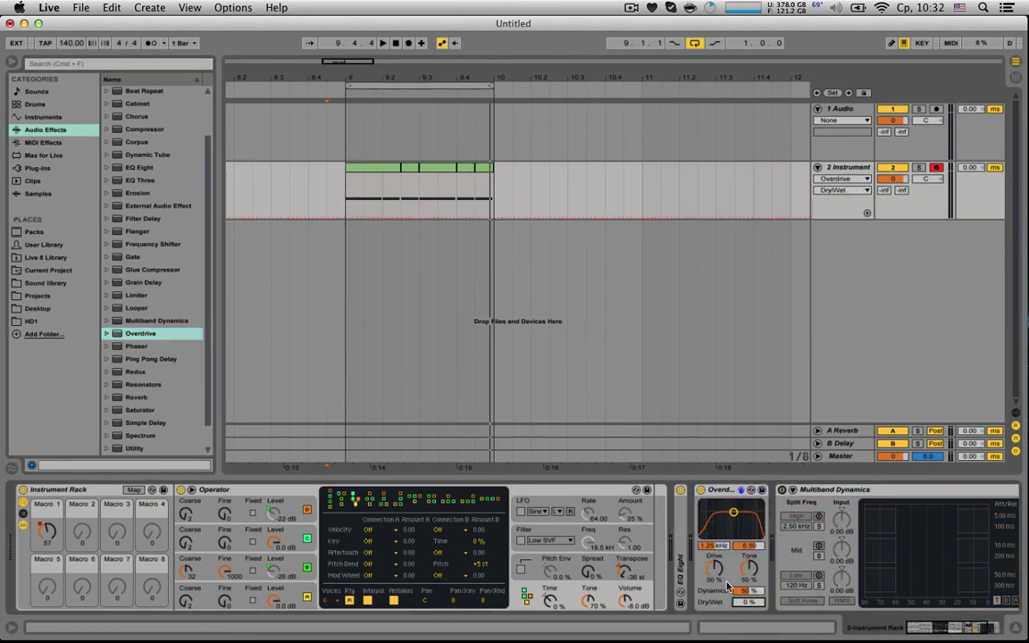
- Set the Overdrive's Drive to 13% and Tone to 100%, raise Dry/Wet slightly during playback and fold the device
left_click_drag(712, 569, 712, 603)
left_click_drag(749, 569, 749, 522)
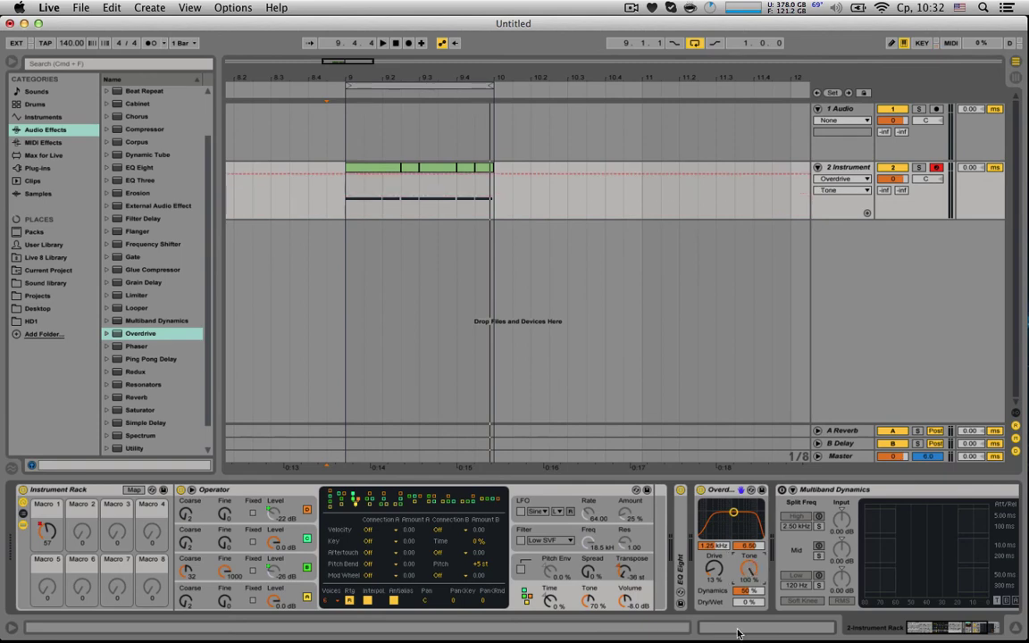
key("space")
left_click_drag(740, 602, 740, 596)
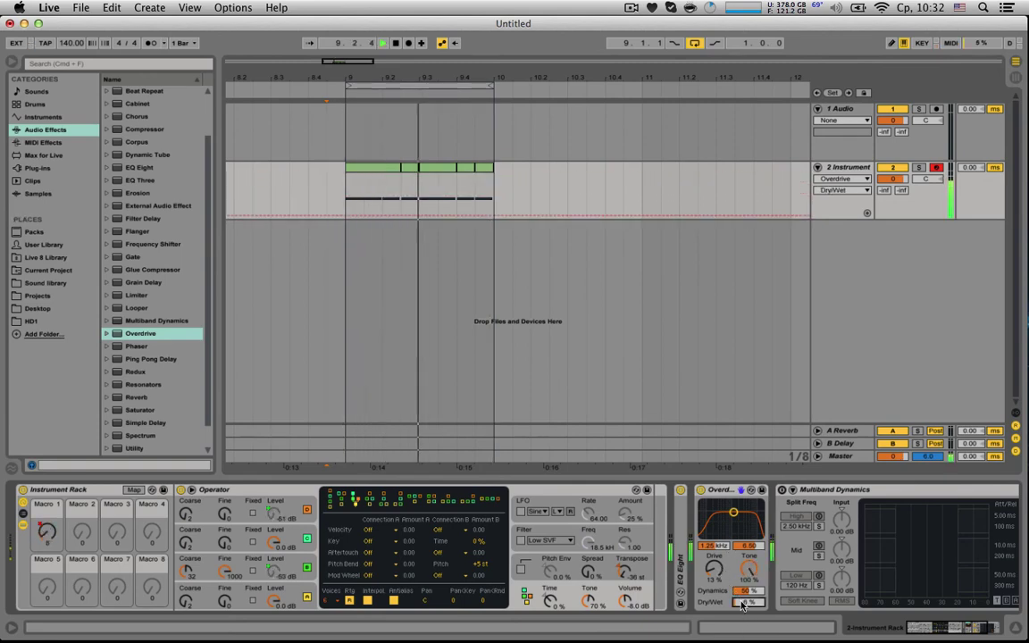
double_click(722, 491)
- Stop playback, turn Multiband Dynamics on and raise its input gain to 3.40 dB for the mid band and 2.50 dB for the high band
scroll(710, 493, "right", 5)
left_click(693, 491)
key("space")
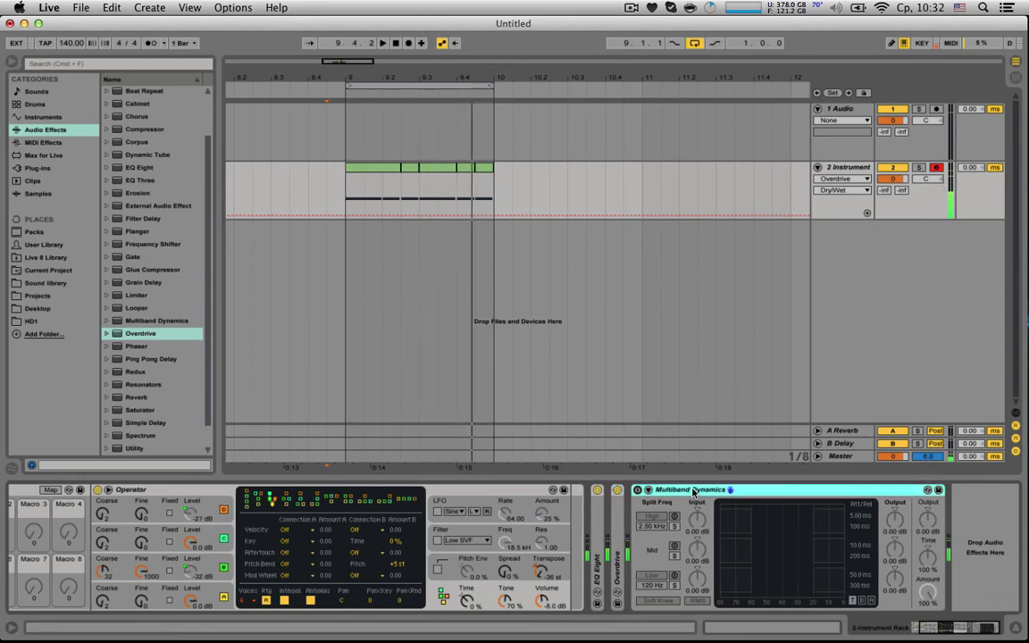
left_click(637, 490)
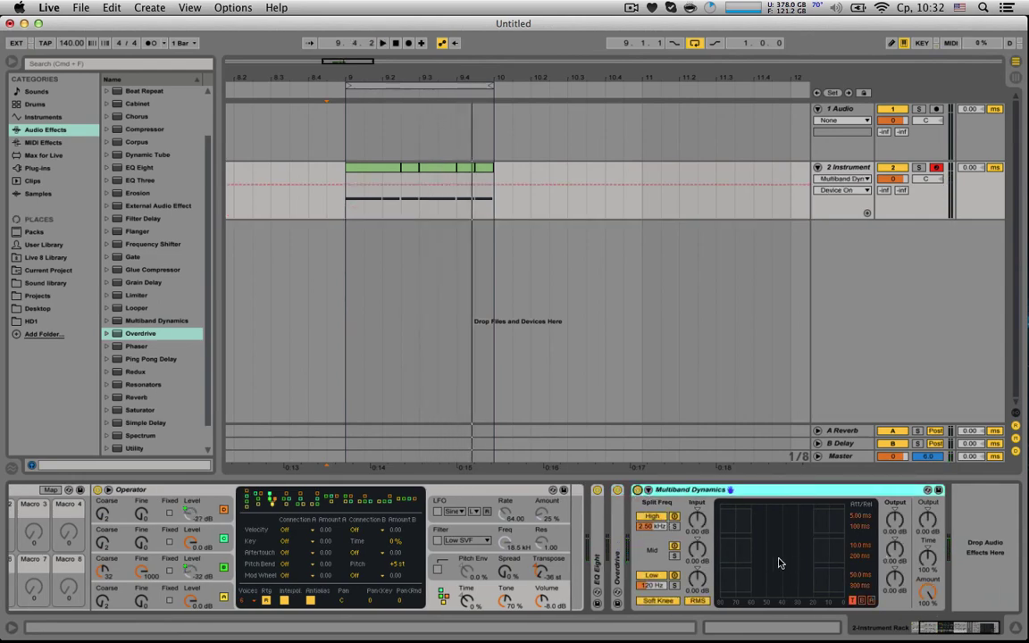
left_click_drag(702, 551, 698, 515)
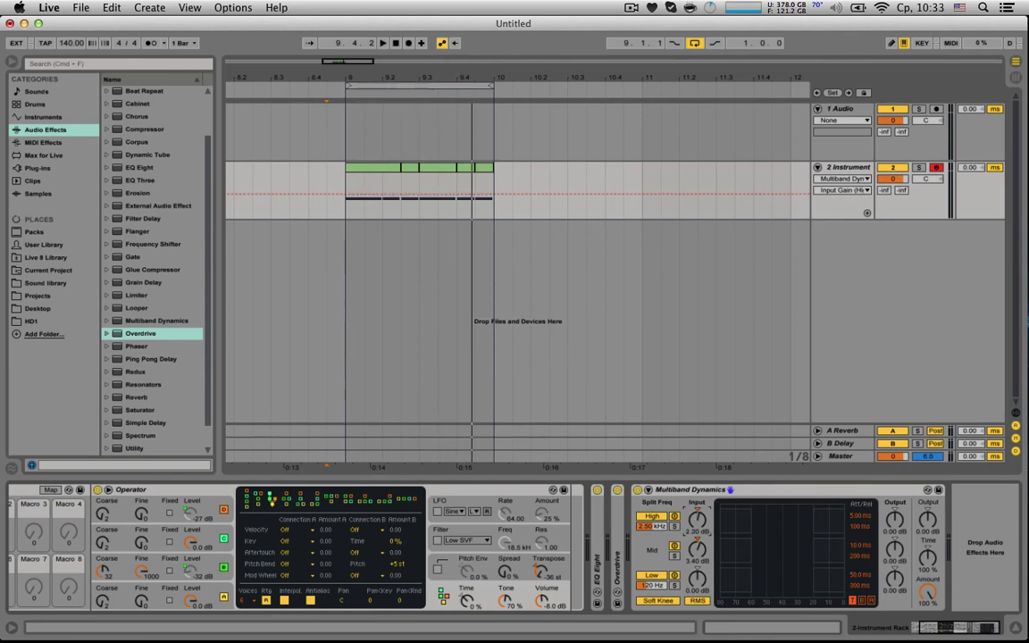
- Set the Multiband Dynamics split frequencies to 3.91 kHz and 94.9 Hz and play the loop
left_click_drag(639, 527, 638, 513)
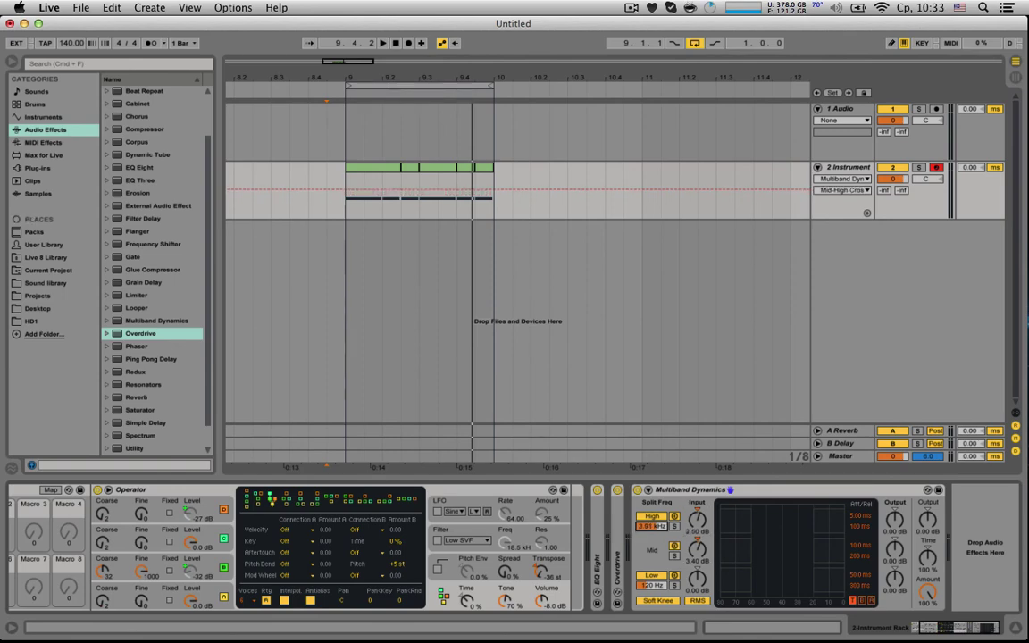
left_click_drag(657, 590, 657, 596)
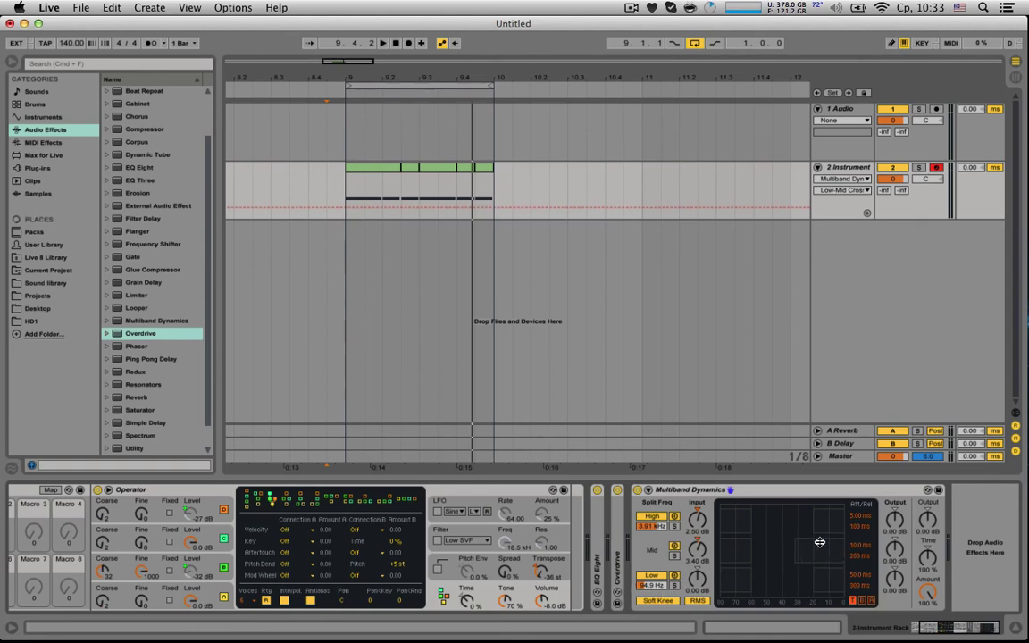
key("space")
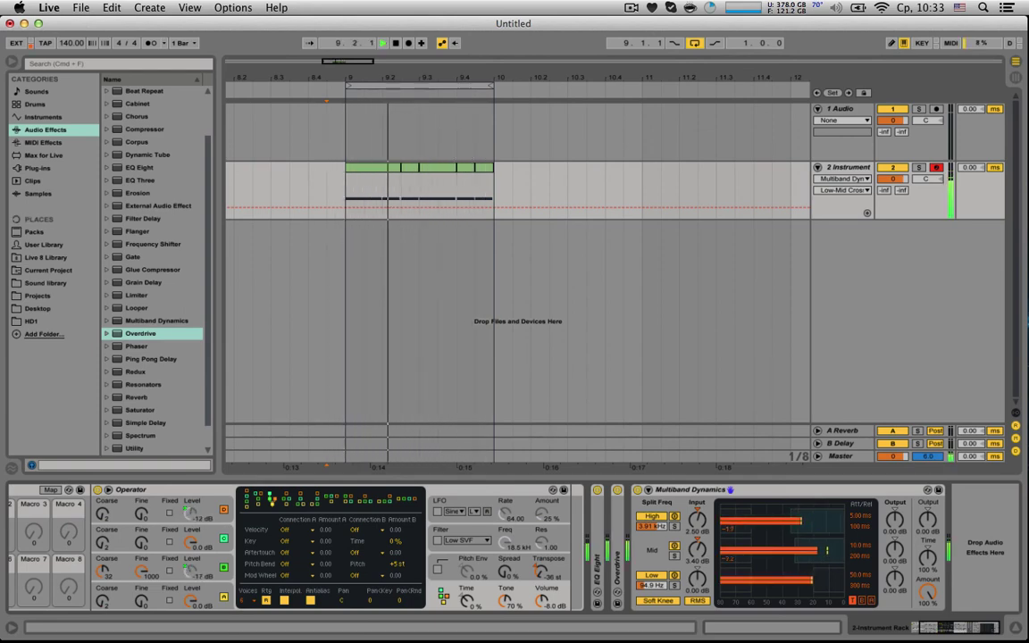
- Show Macro 1's automation on the instrument track, select the range around the loop and inspect its last peak before bar 10
scroll(801, 540, "left", 5)
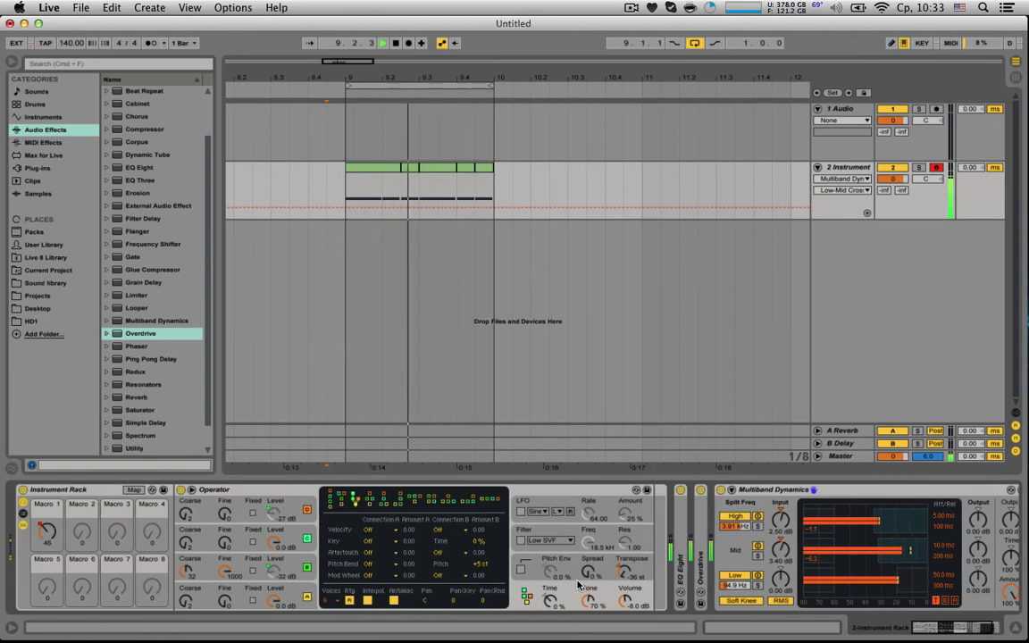
left_click(49, 536)
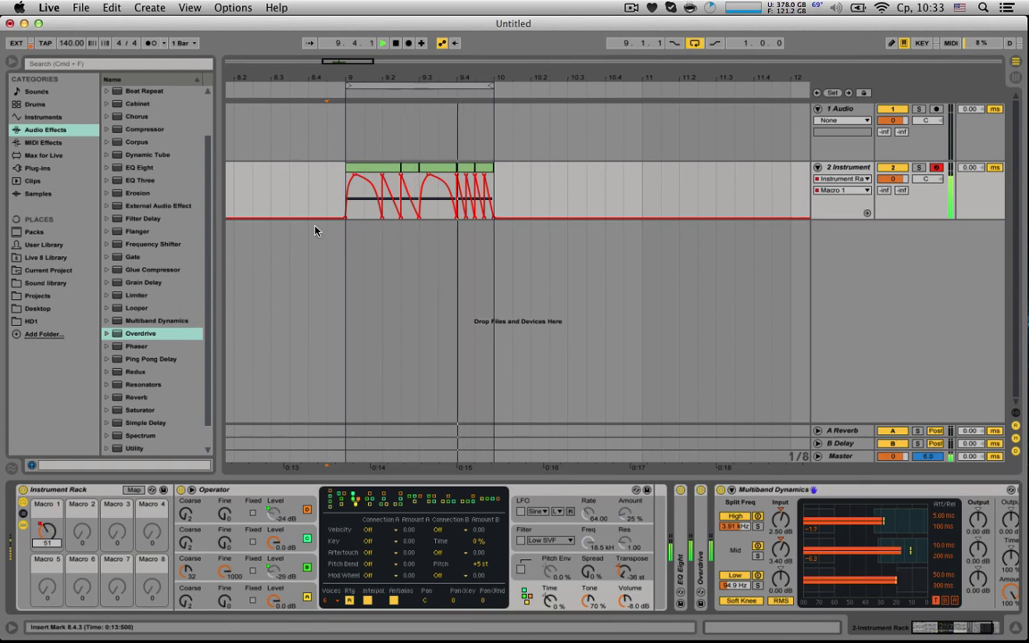
left_click_drag(326, 188, 485, 178)
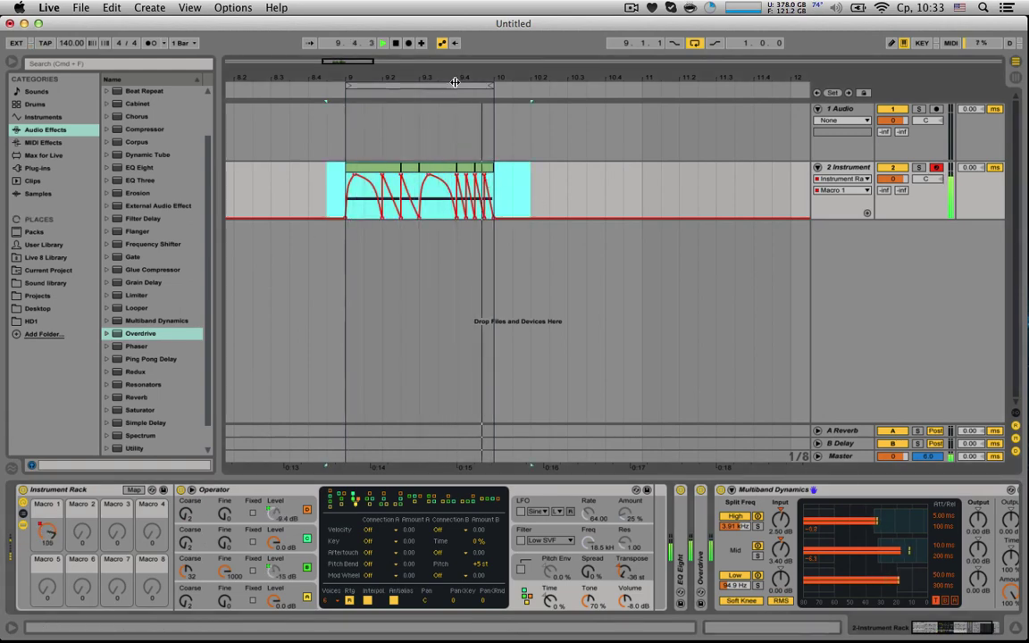
left_click_drag(484, 80, 422, 214)
left_click_drag(382, 177, 381, 179)
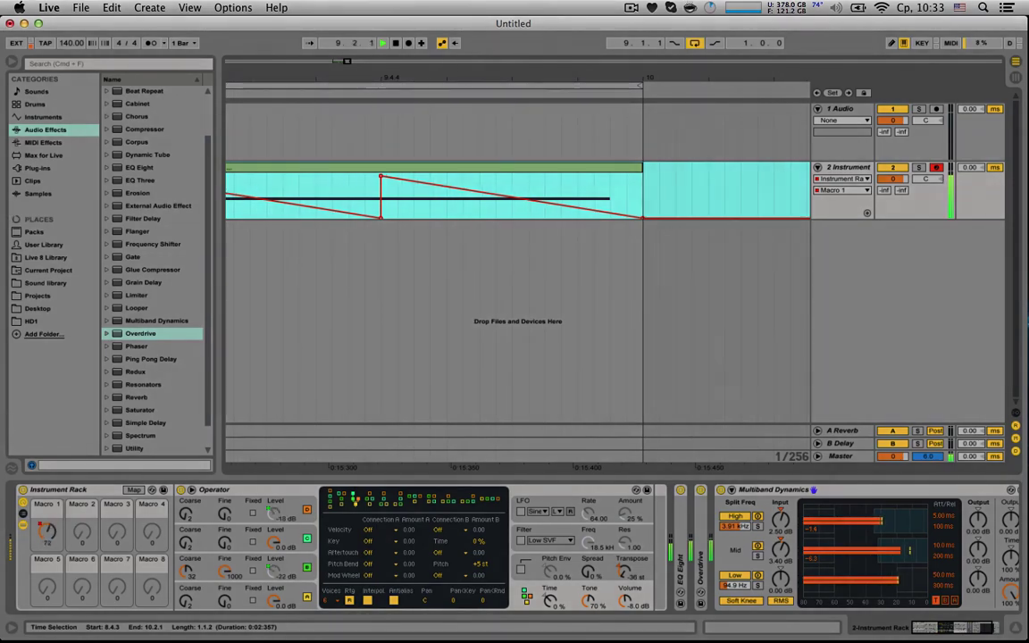